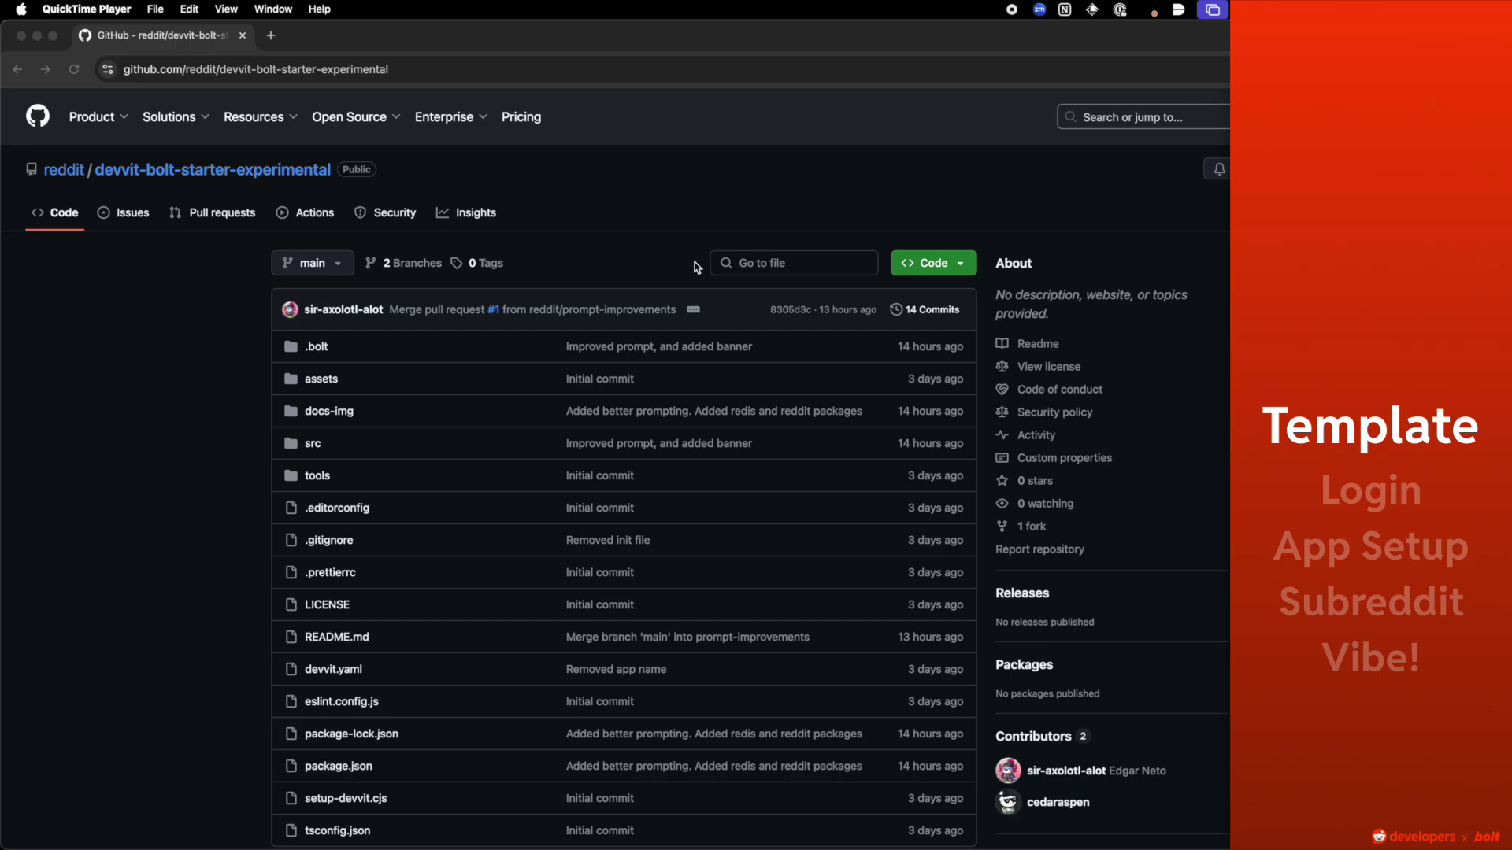
Step: Open the devvit-bolt-starter-experimental template in Bolt from the Getting Started section of the repository's README
{"action": "scroll", "coordinate": [697, 267], "scroll_direction": "down", "scroll_amount": 10}
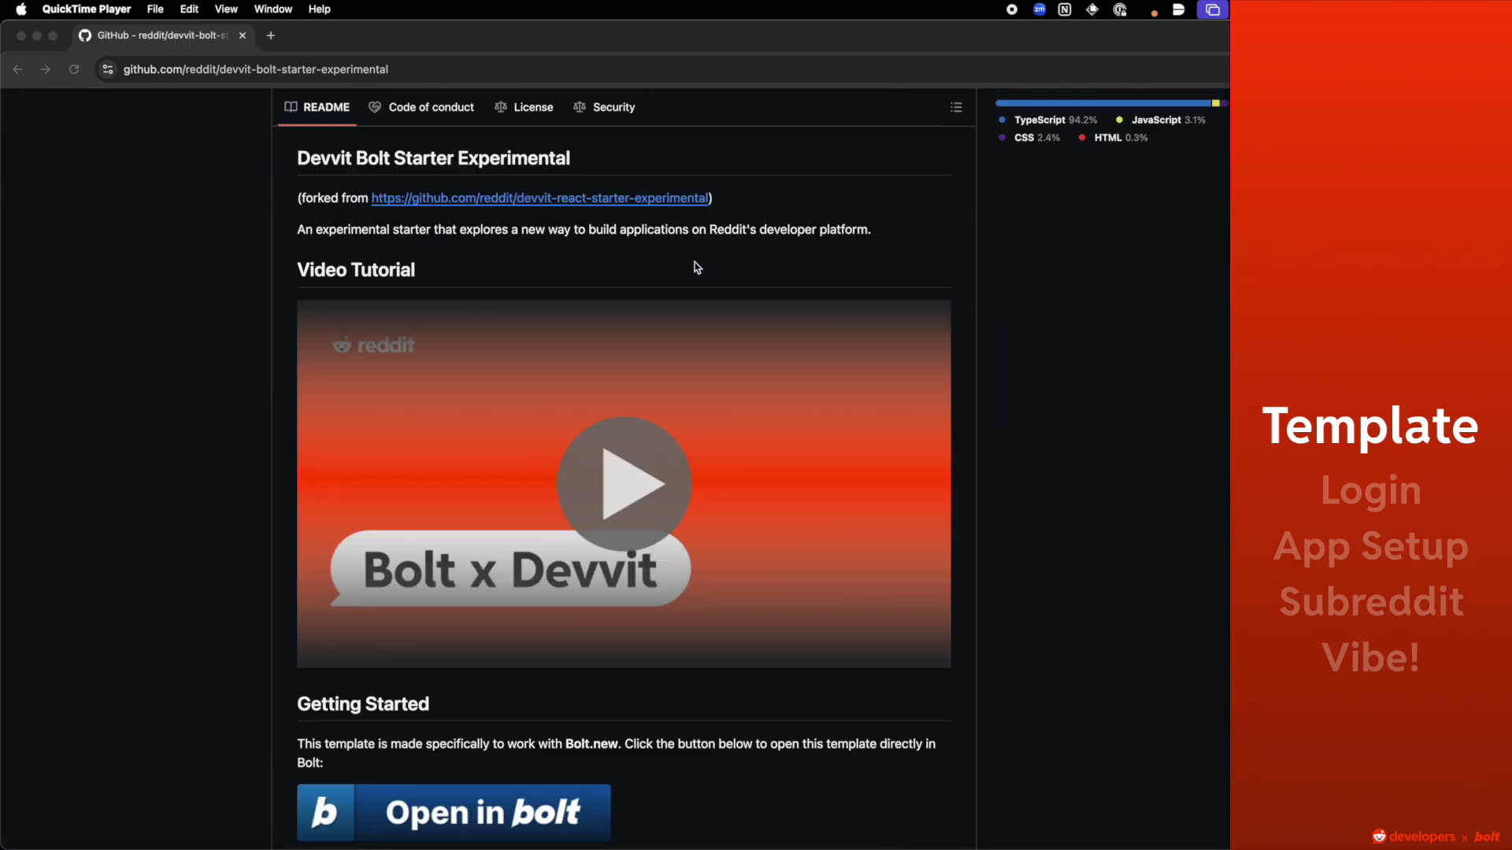
{"action": "scroll", "coordinate": [697, 268], "scroll_direction": "down", "scroll_amount": 5}
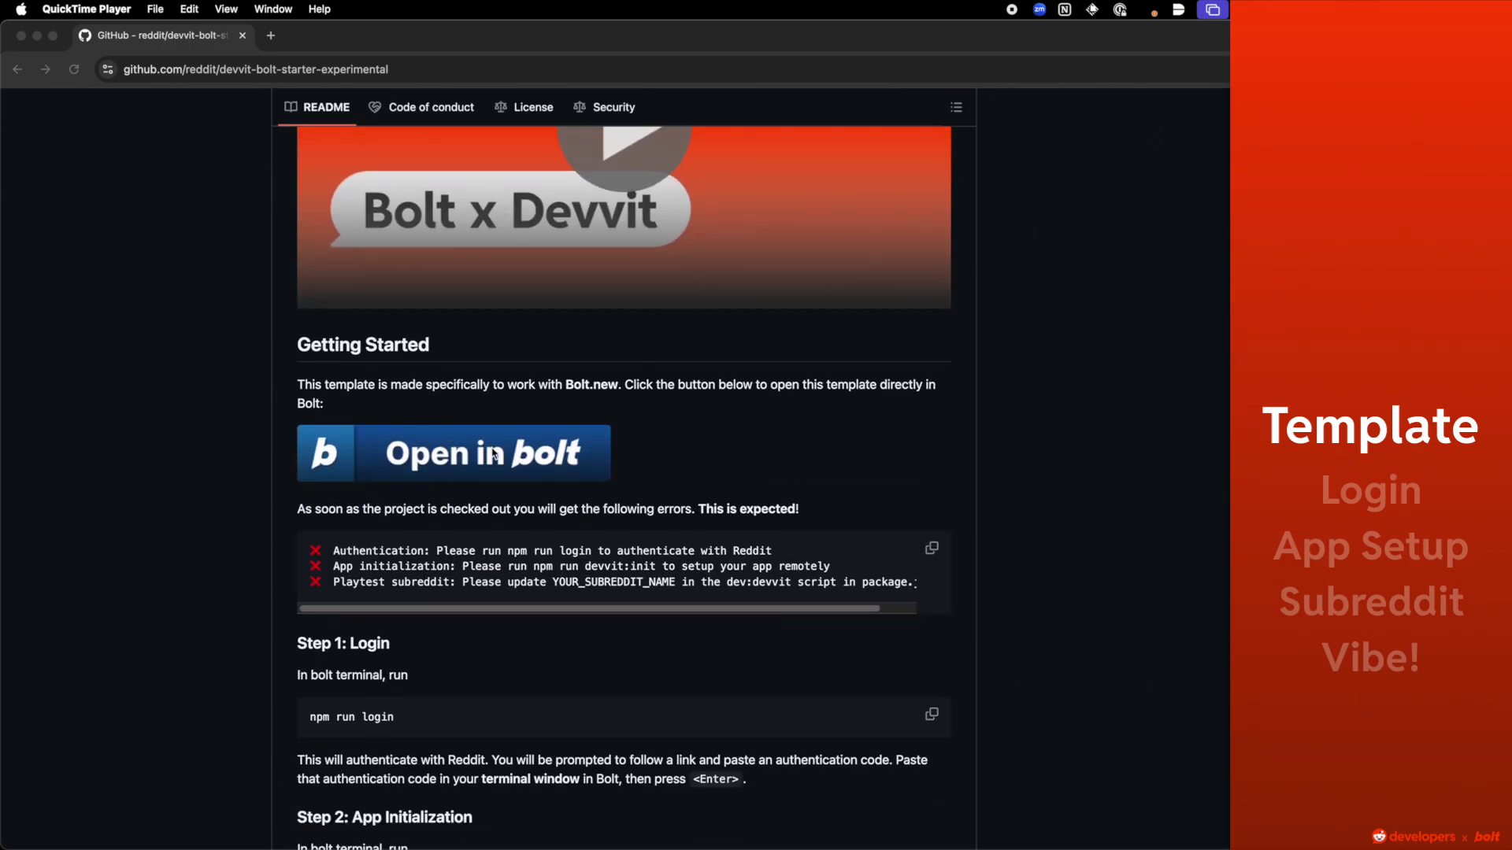
{"action": "left_click", "coordinate": [495, 455]}
{"action": "left_click", "coordinate": [476, 457]}
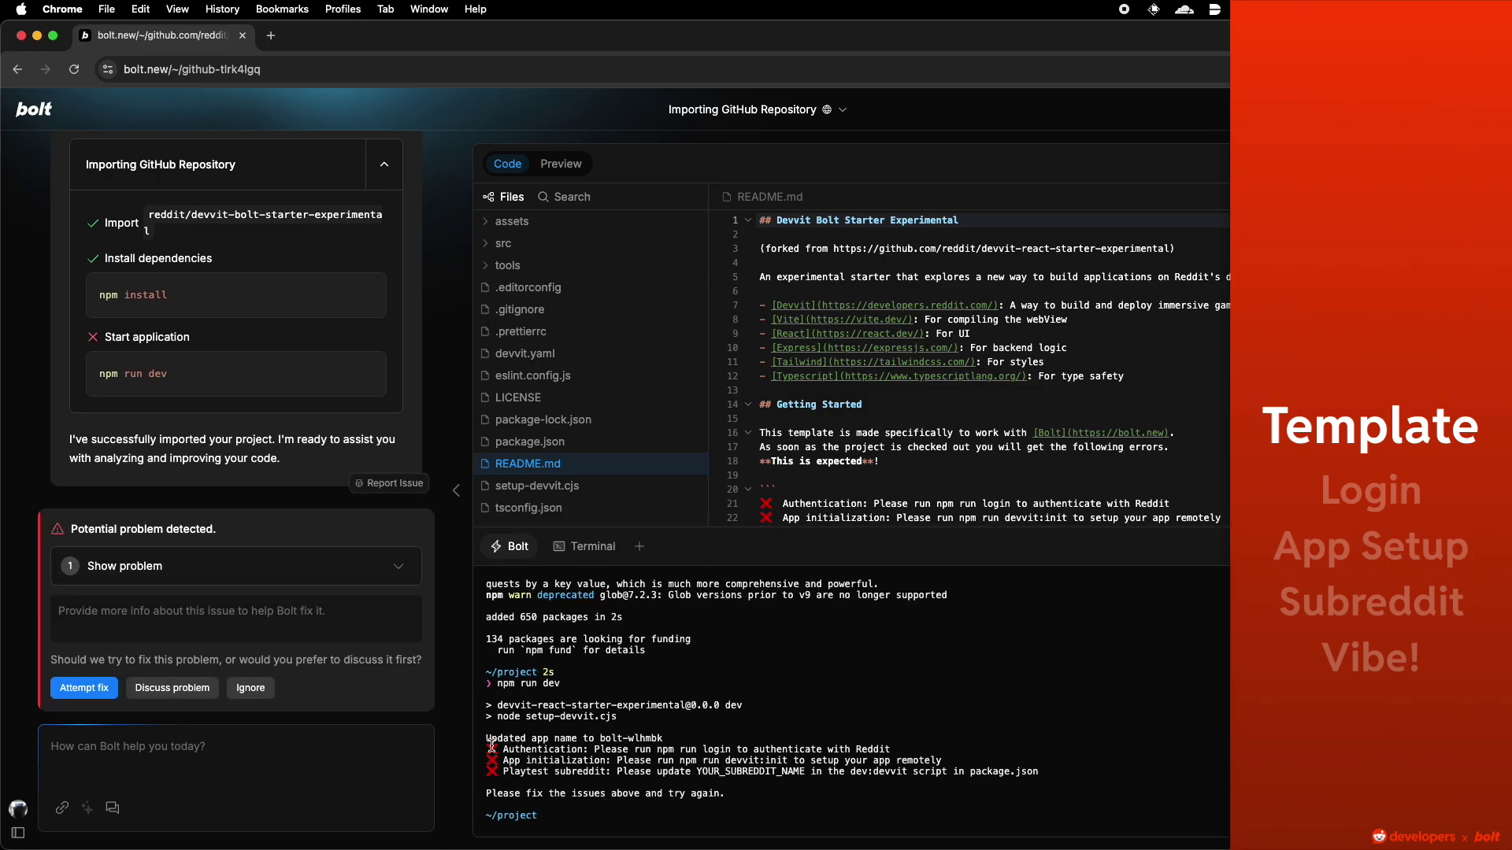
Step: Run "npm run login" in the Bolt project's terminal
{"action": "left_click", "coordinate": [580, 814]}
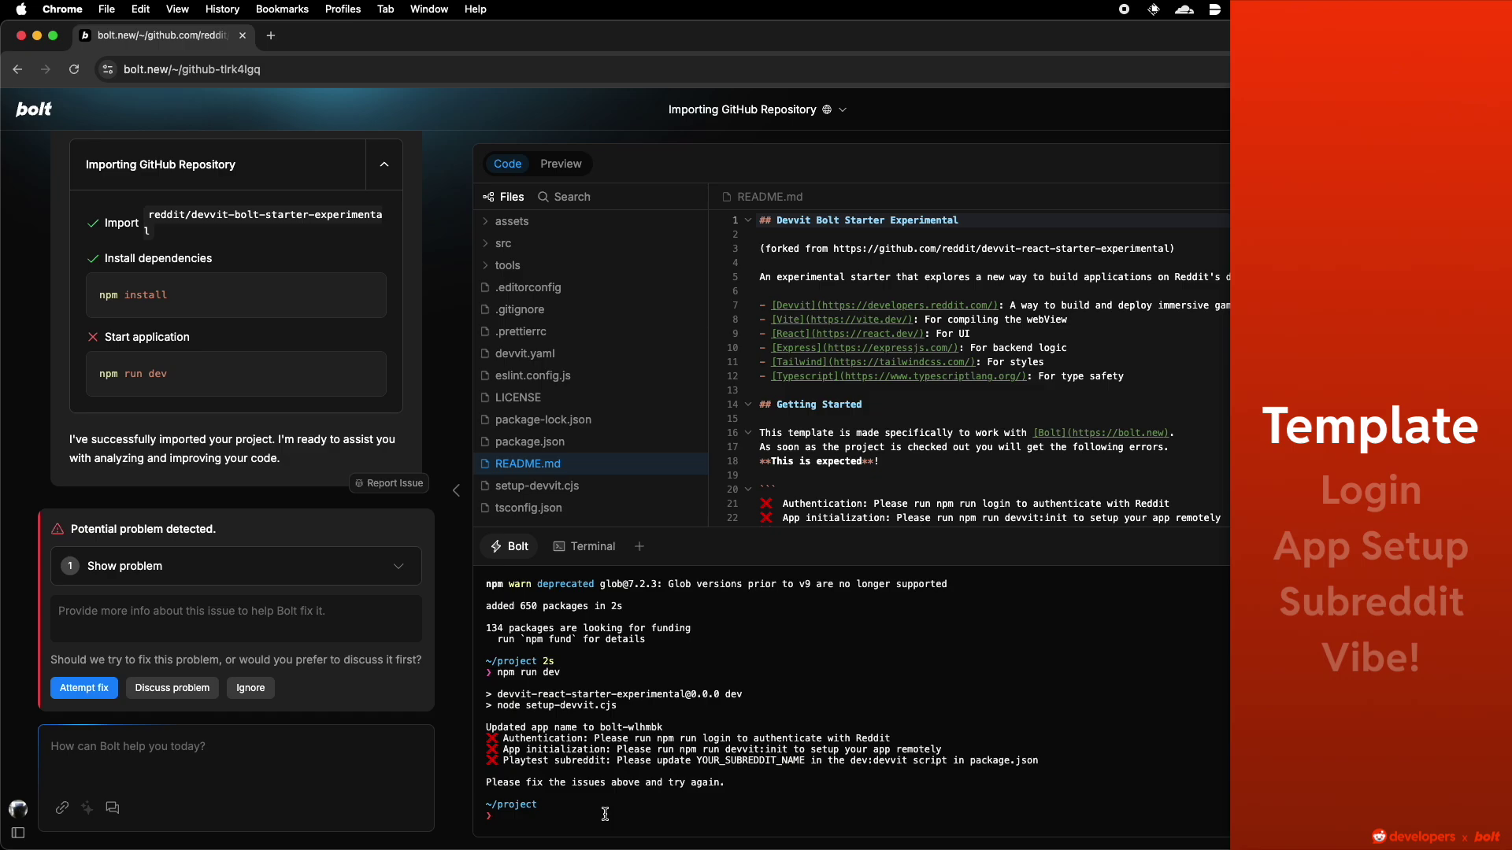
{"action": "type", "text": "npm run"}
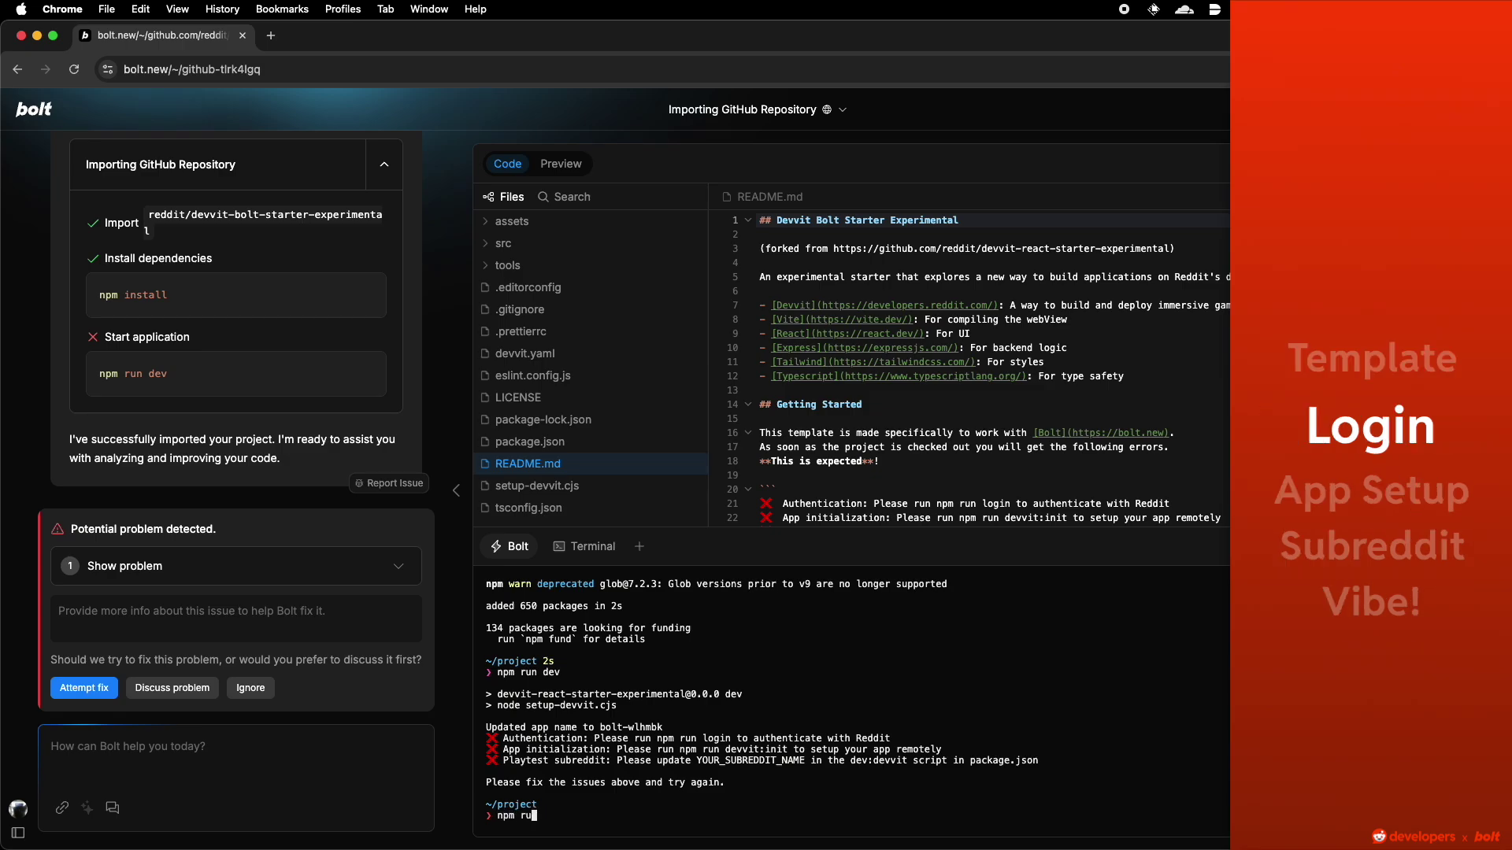
{"action": "type", "text": " login"}
{"action": "key", "text": "Return"}
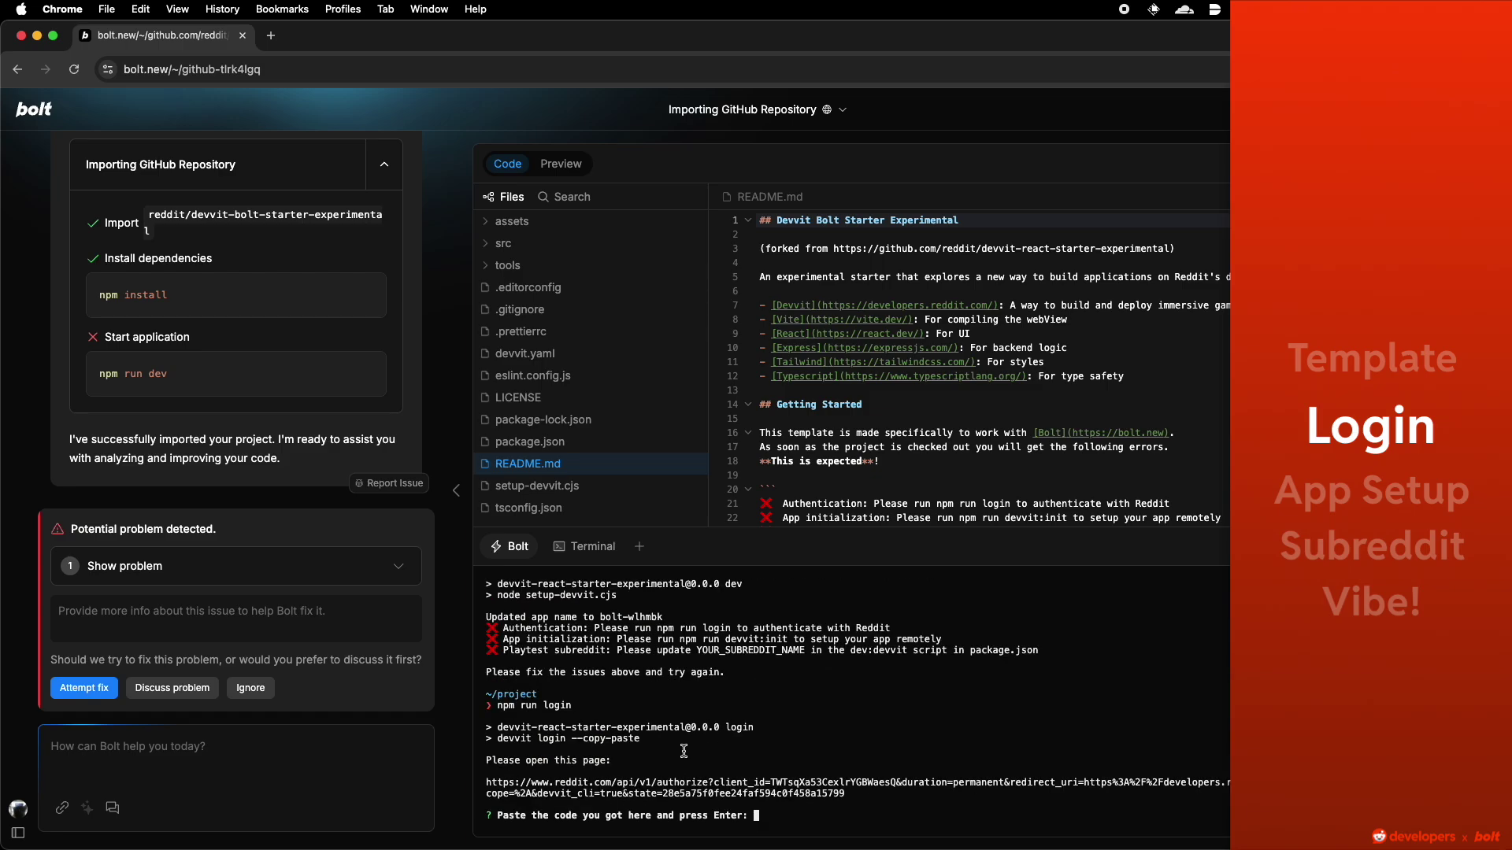
Step: Open the Reddit authorization link from the terminal and allow DevPlatform Devvit CLI to access the account
{"action": "left_click", "coordinate": [650, 788]}
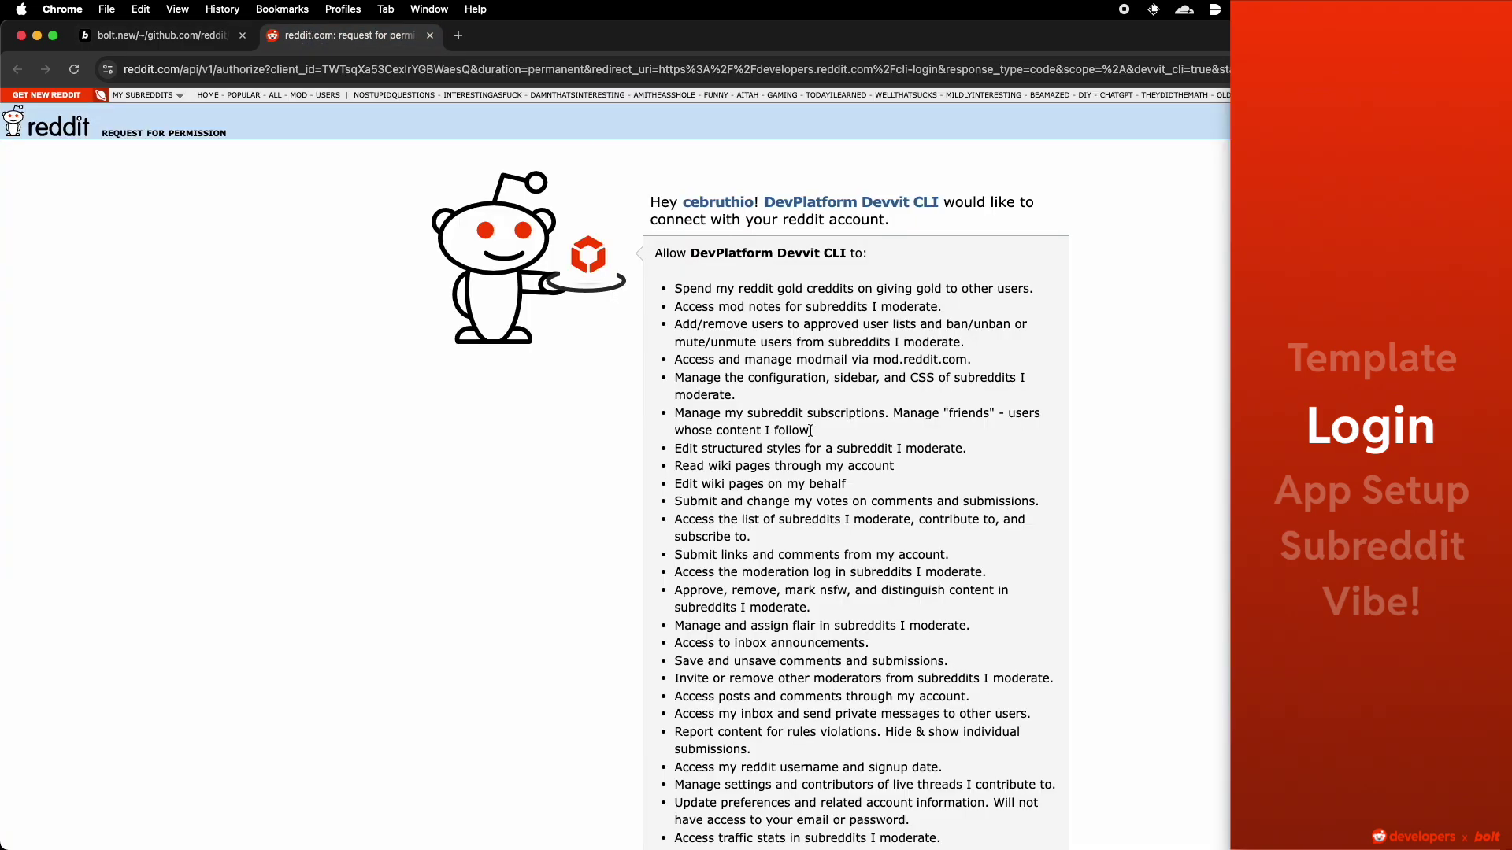
{"action": "scroll", "coordinate": [810, 431], "scroll_direction": "down", "scroll_amount": 10}
{"action": "left_click", "coordinate": [680, 623]}
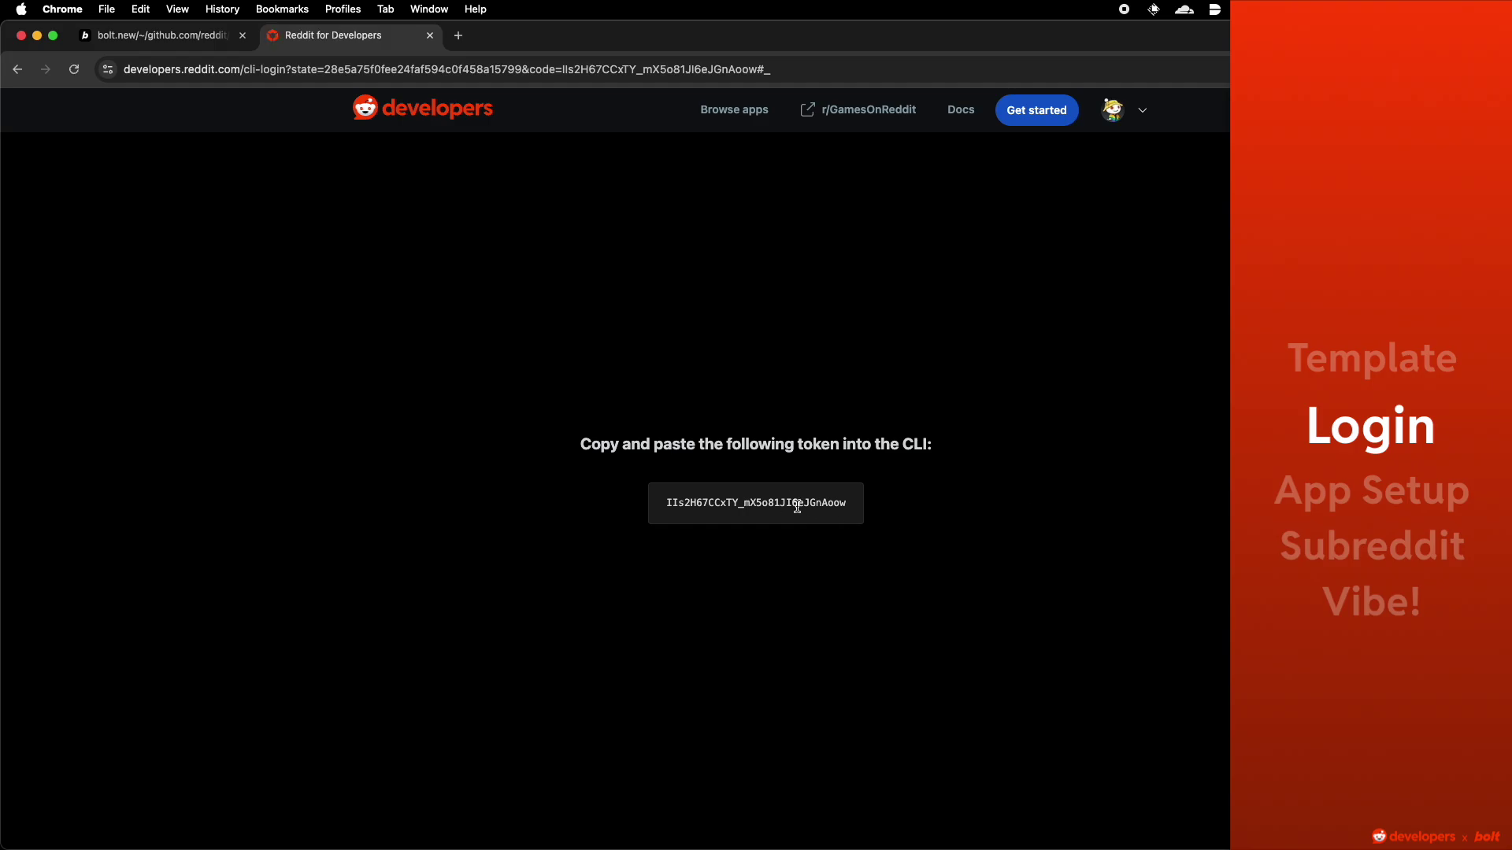
Step: Copy the login token from the Reddit for Developers page and submit it at the Bolt terminal's code prompt
{"action": "double_click", "coordinate": [789, 501]}
{"action": "key", "text": "super+c"}
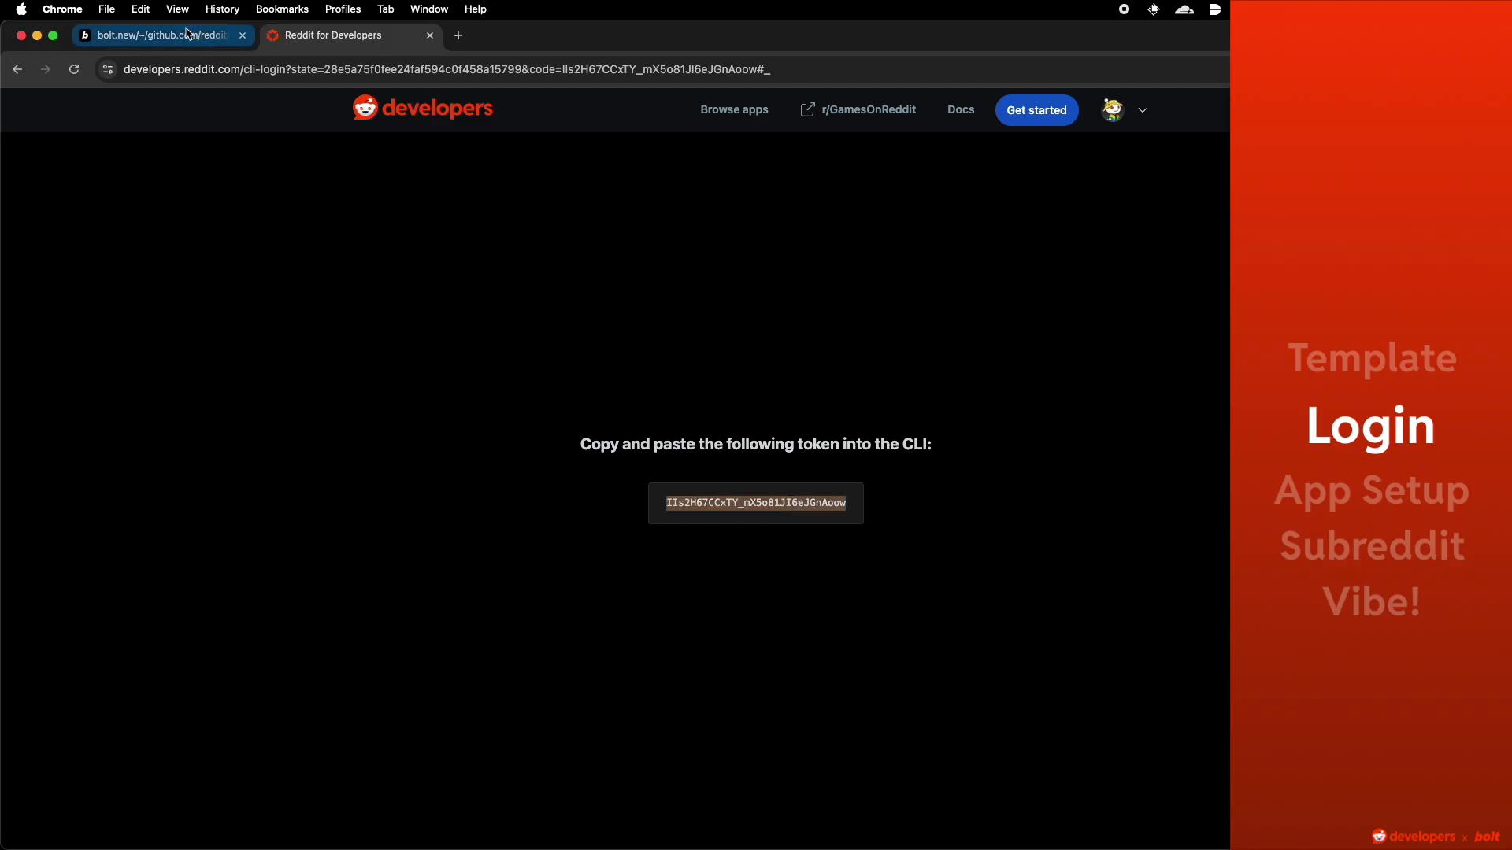
{"action": "left_click", "coordinate": [187, 33]}
{"action": "left_click", "coordinate": [889, 811]}
{"action": "key", "text": "super+v"}
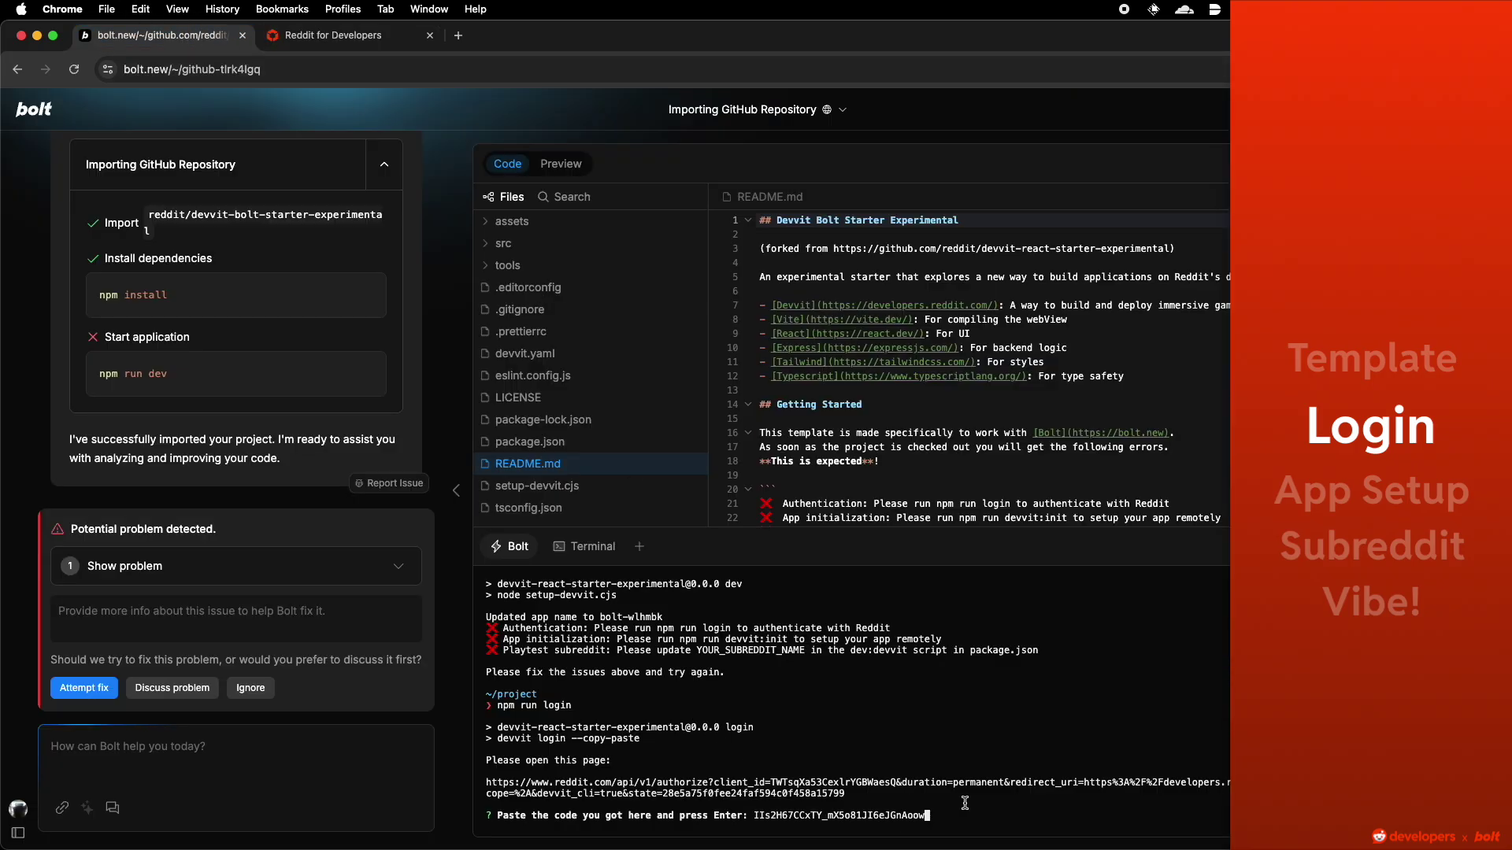
{"action": "key", "text": "Return"}
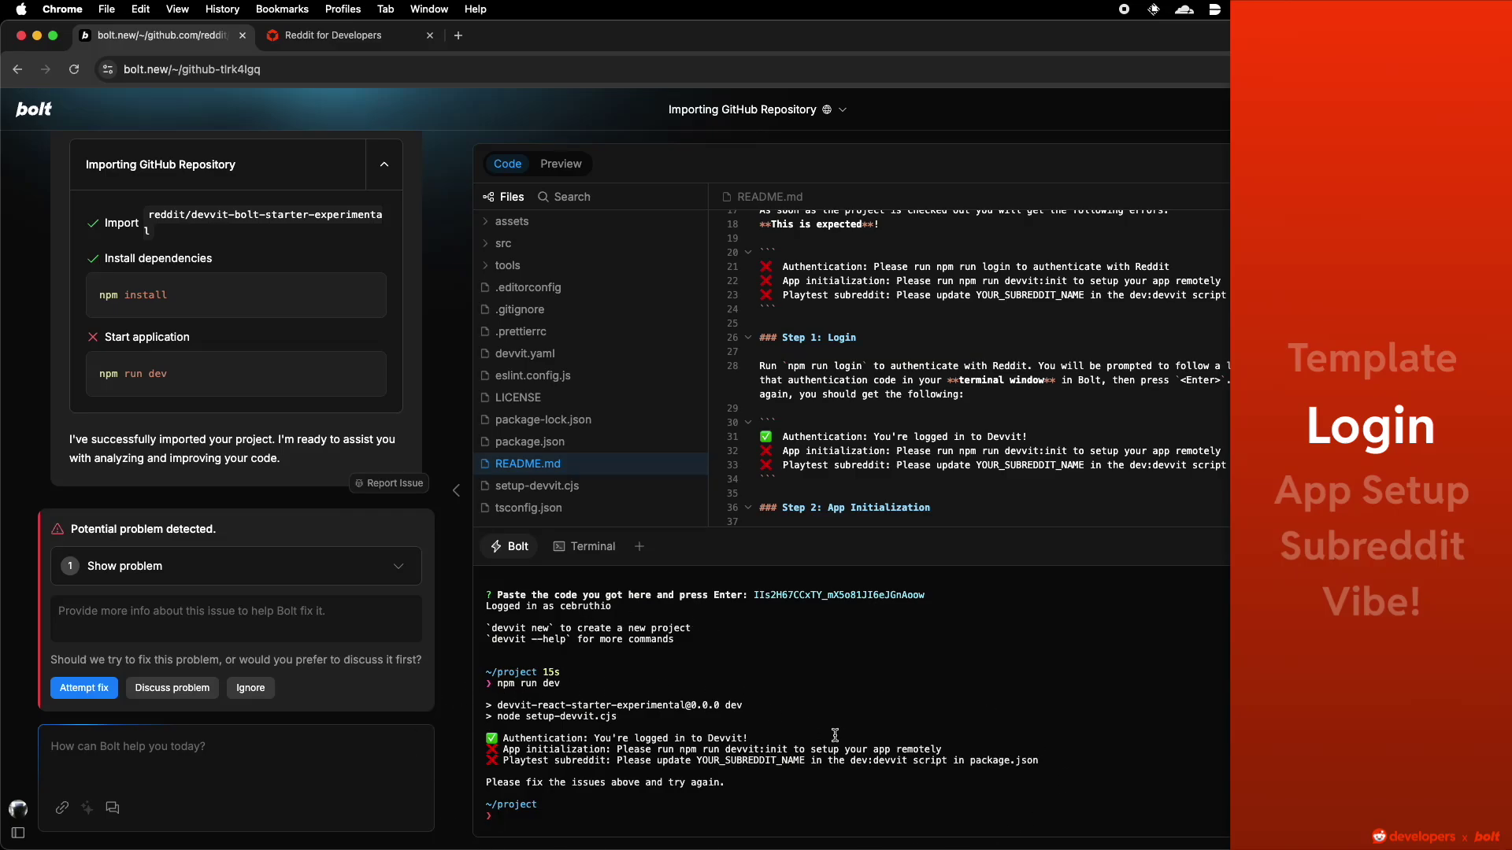
Step: Run "npm run devvit:init", accept the suggested app name bolt-wlhmbk and answer n to the NSFW question
{"action": "type", "text": "npm run dev"}
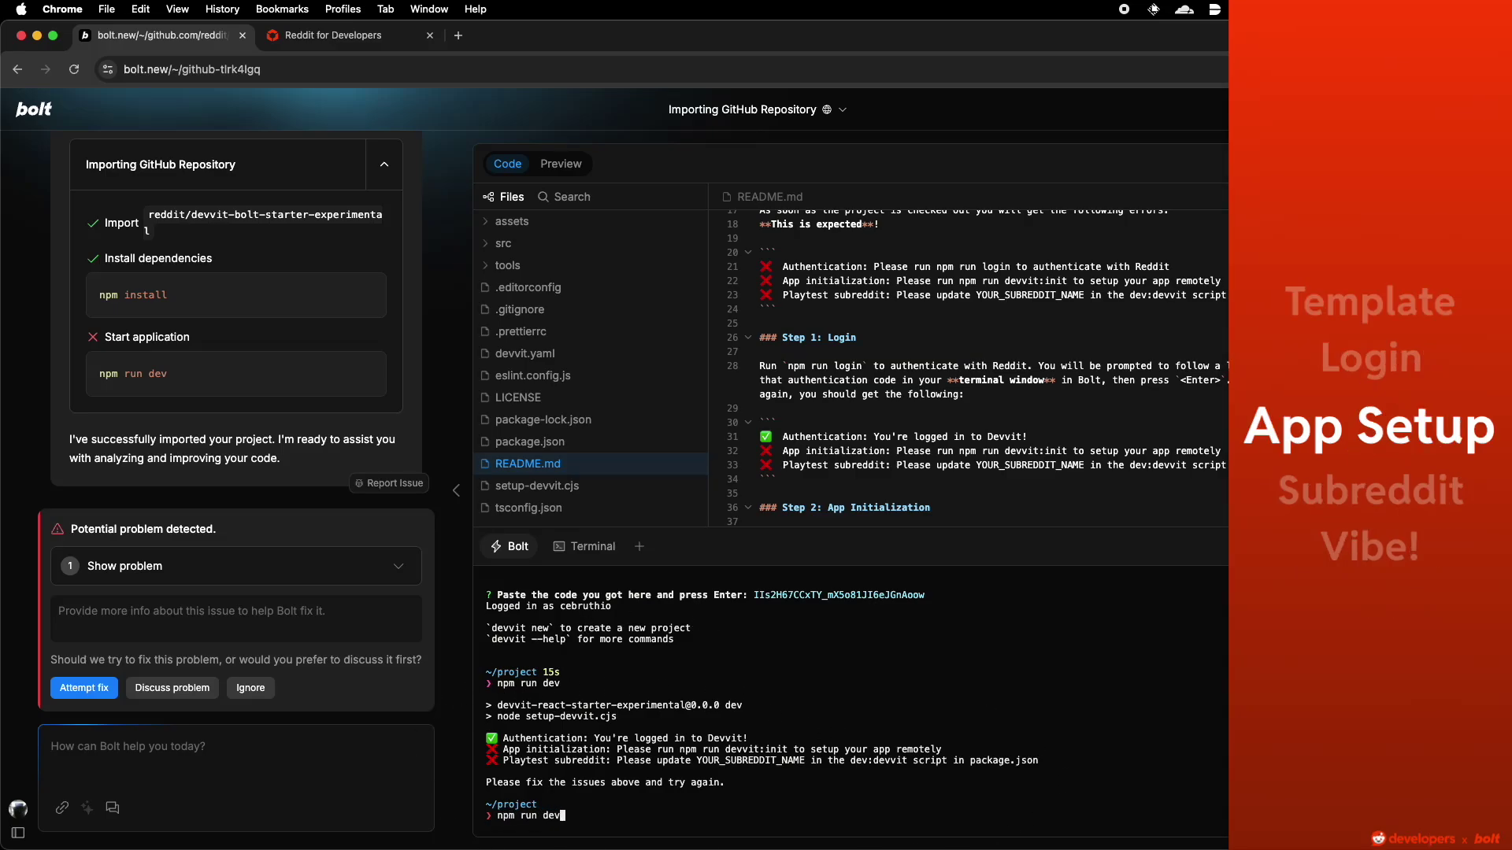
{"action": "type", "text": "vit:init"}
{"action": "key", "text": "Return"}
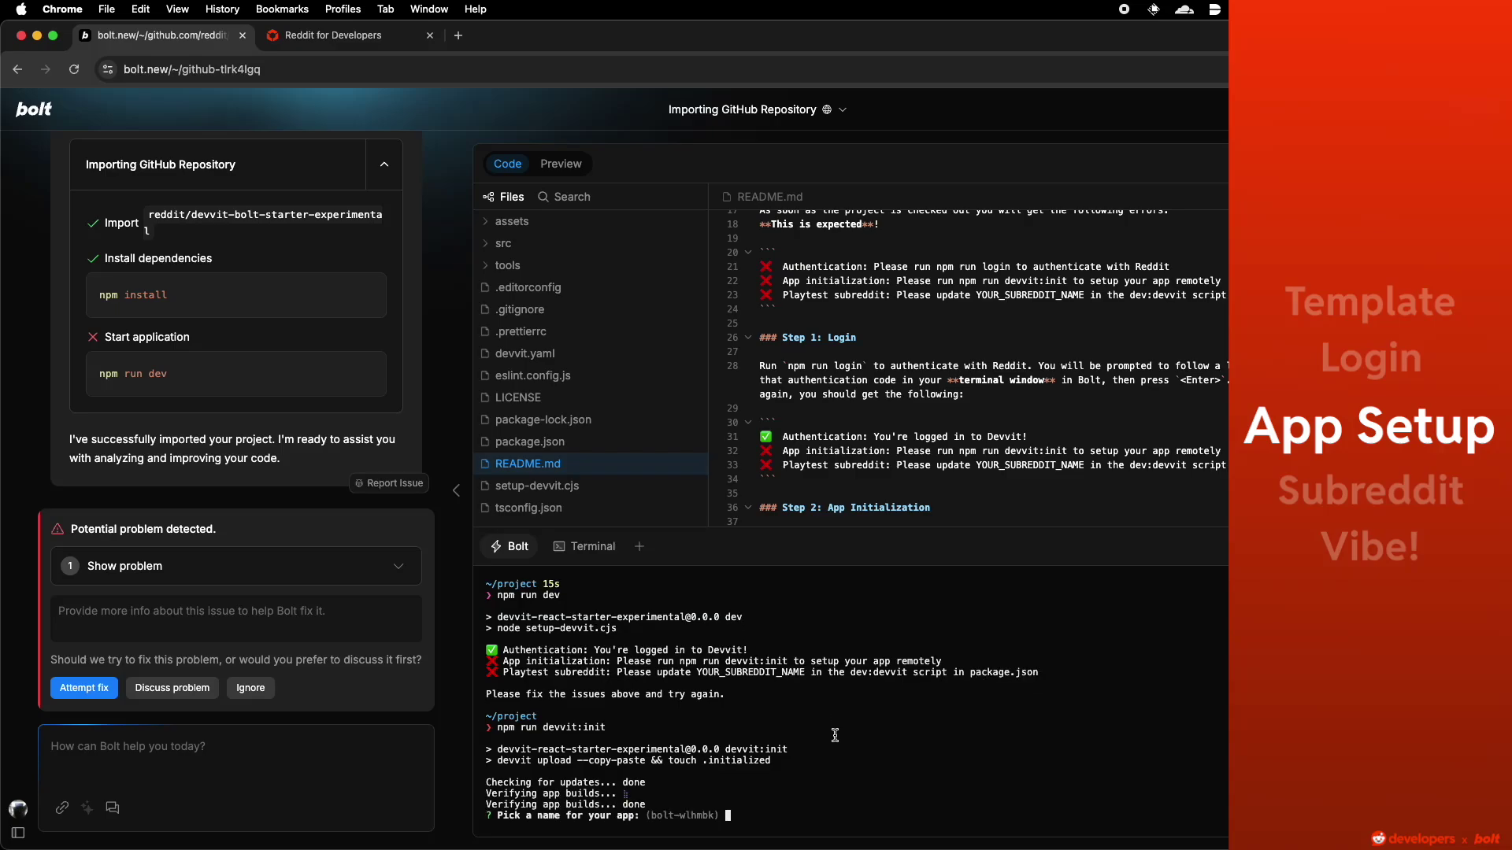
{"action": "key", "text": "Return"}
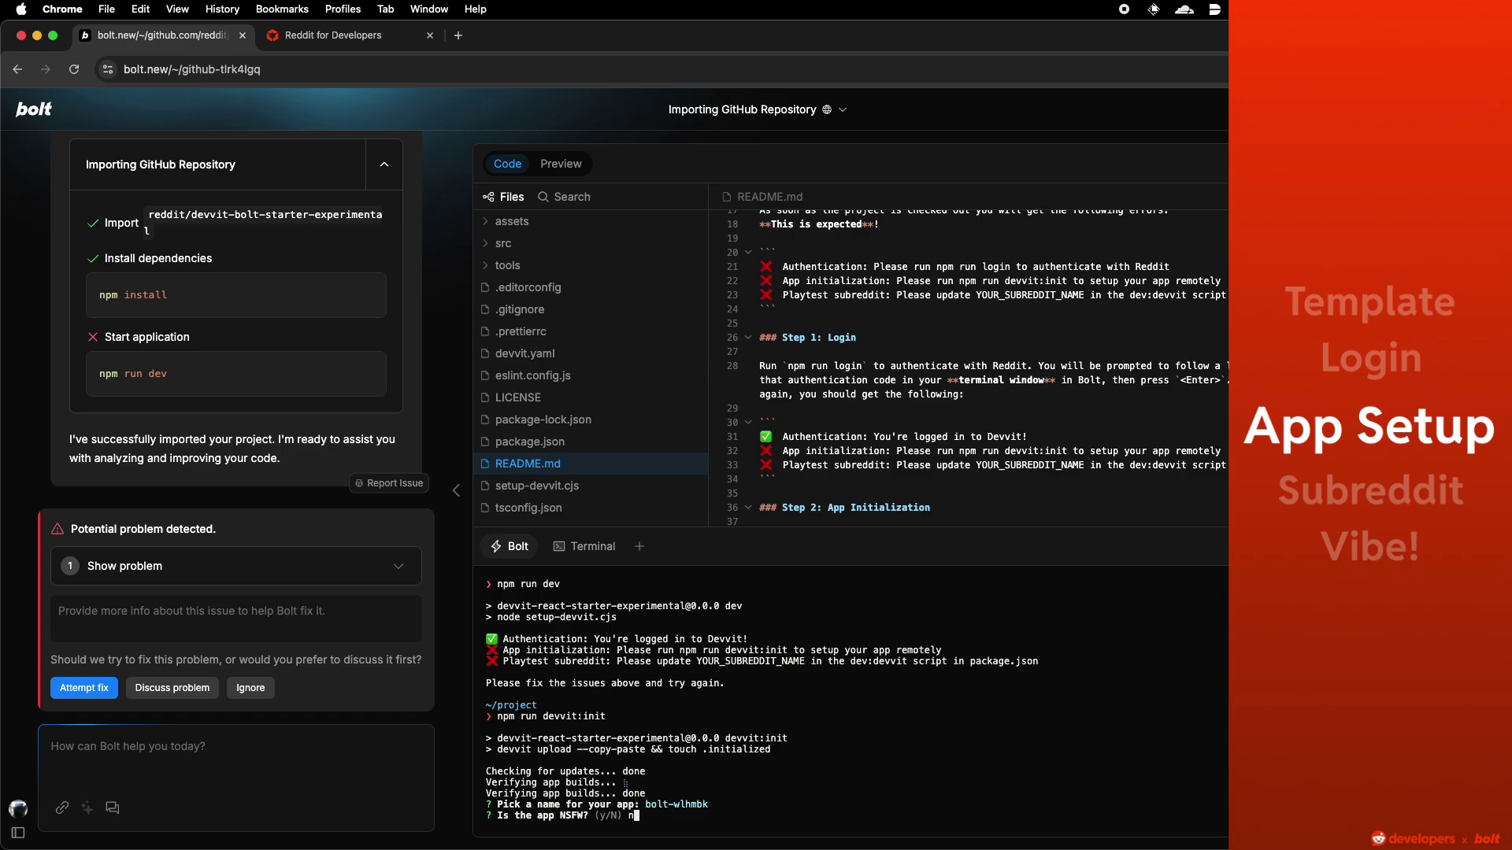
{"action": "type", "text": "n"}
{"action": "key", "text": "Return"}
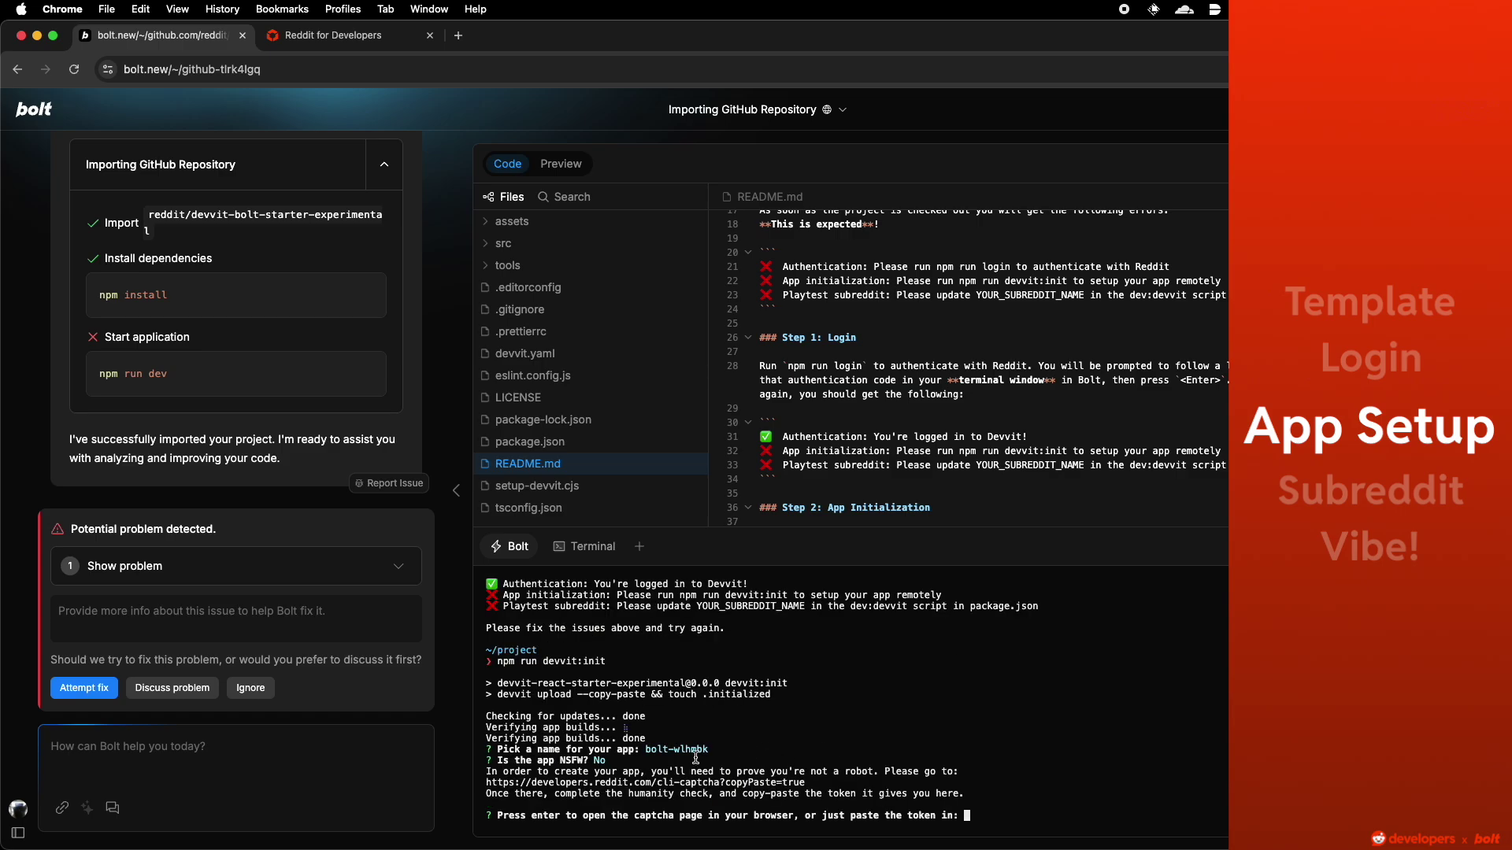
Step: Open the captcha page linked in the terminal and complete the "I'm not a robot" check
{"action": "left_click", "coordinate": [627, 787]}
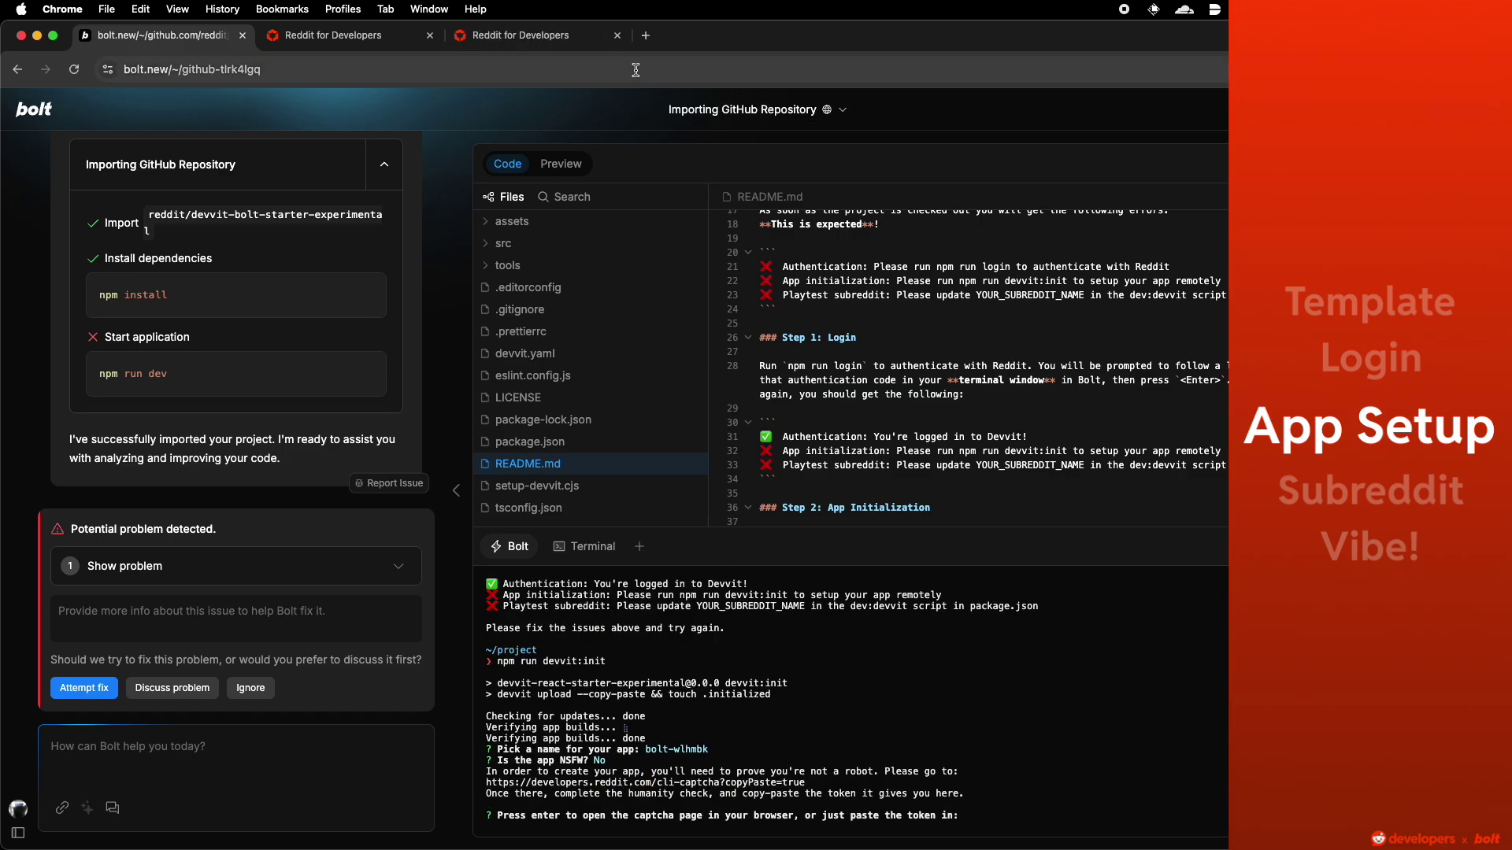
{"action": "left_click", "coordinate": [540, 35]}
{"action": "left_click", "coordinate": [663, 509]}
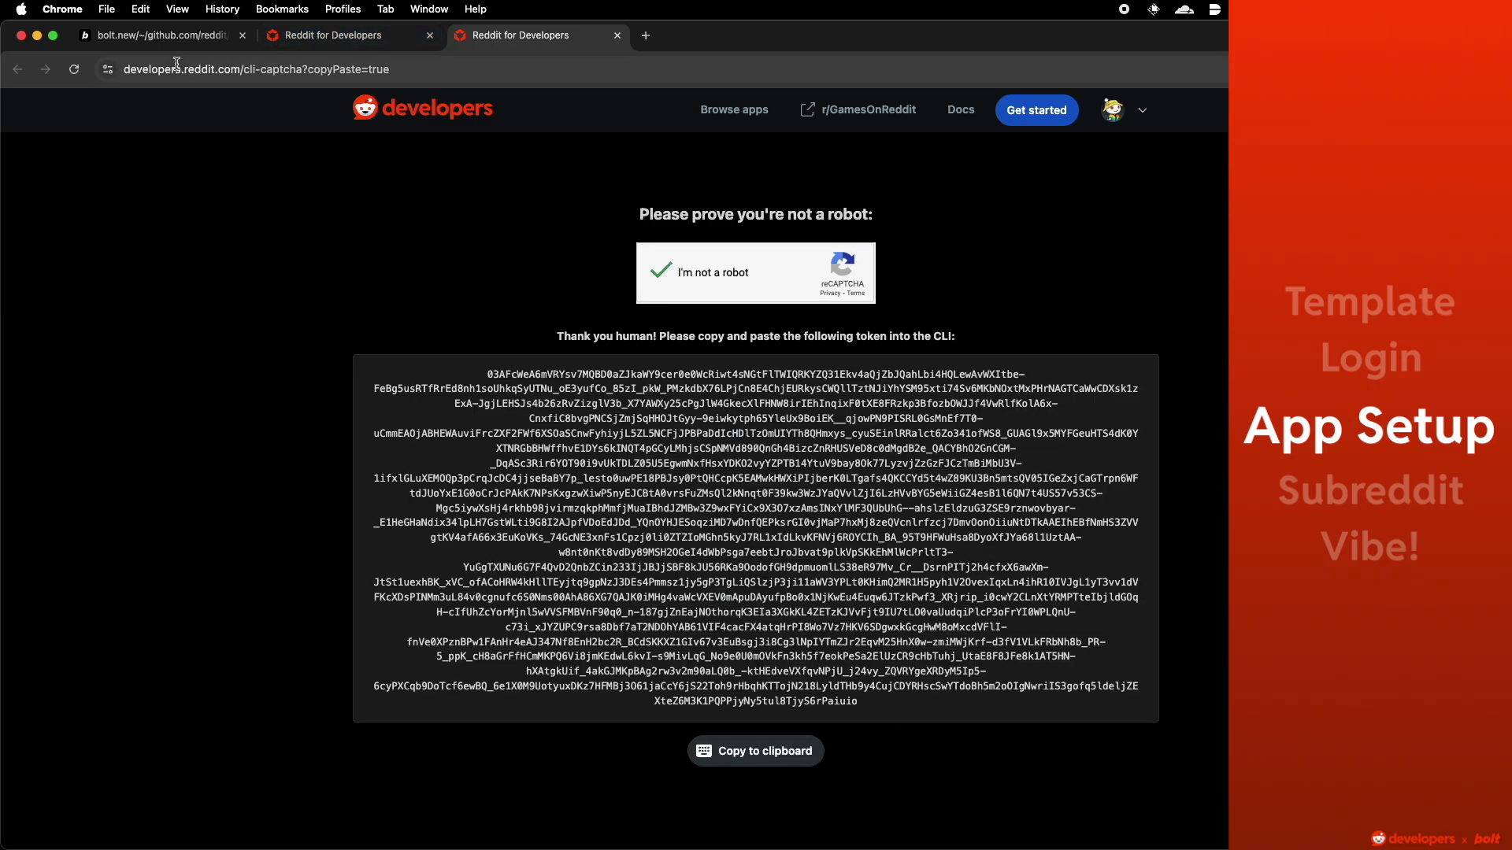
Step: Submit the captcha token at the Bolt terminal's token prompt, and run "npm run dev" once the upload is done
{"action": "left_click", "coordinate": [157, 35]}
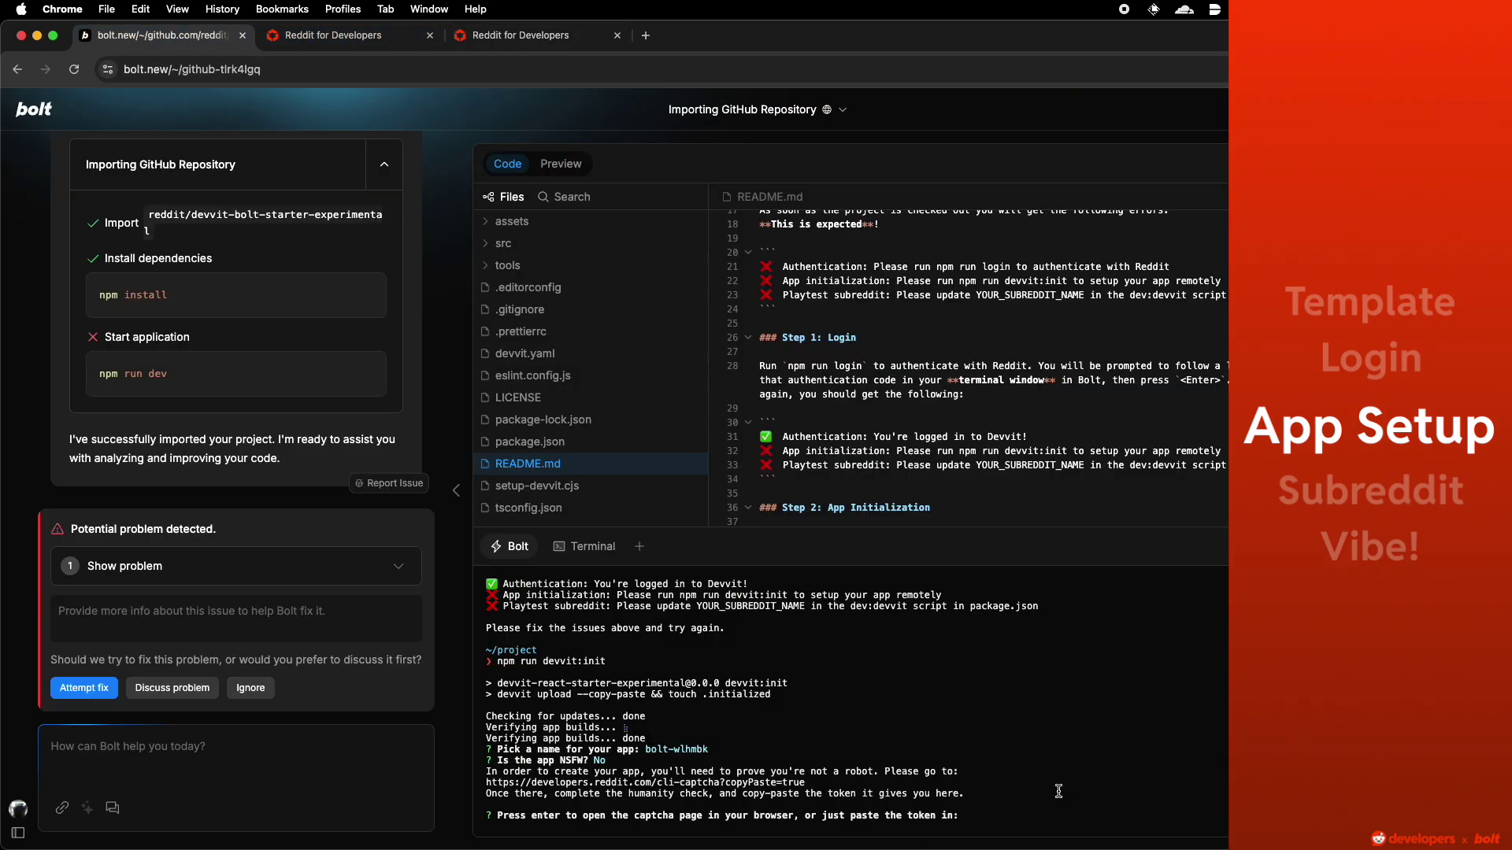
{"action": "key", "text": "super+v"}
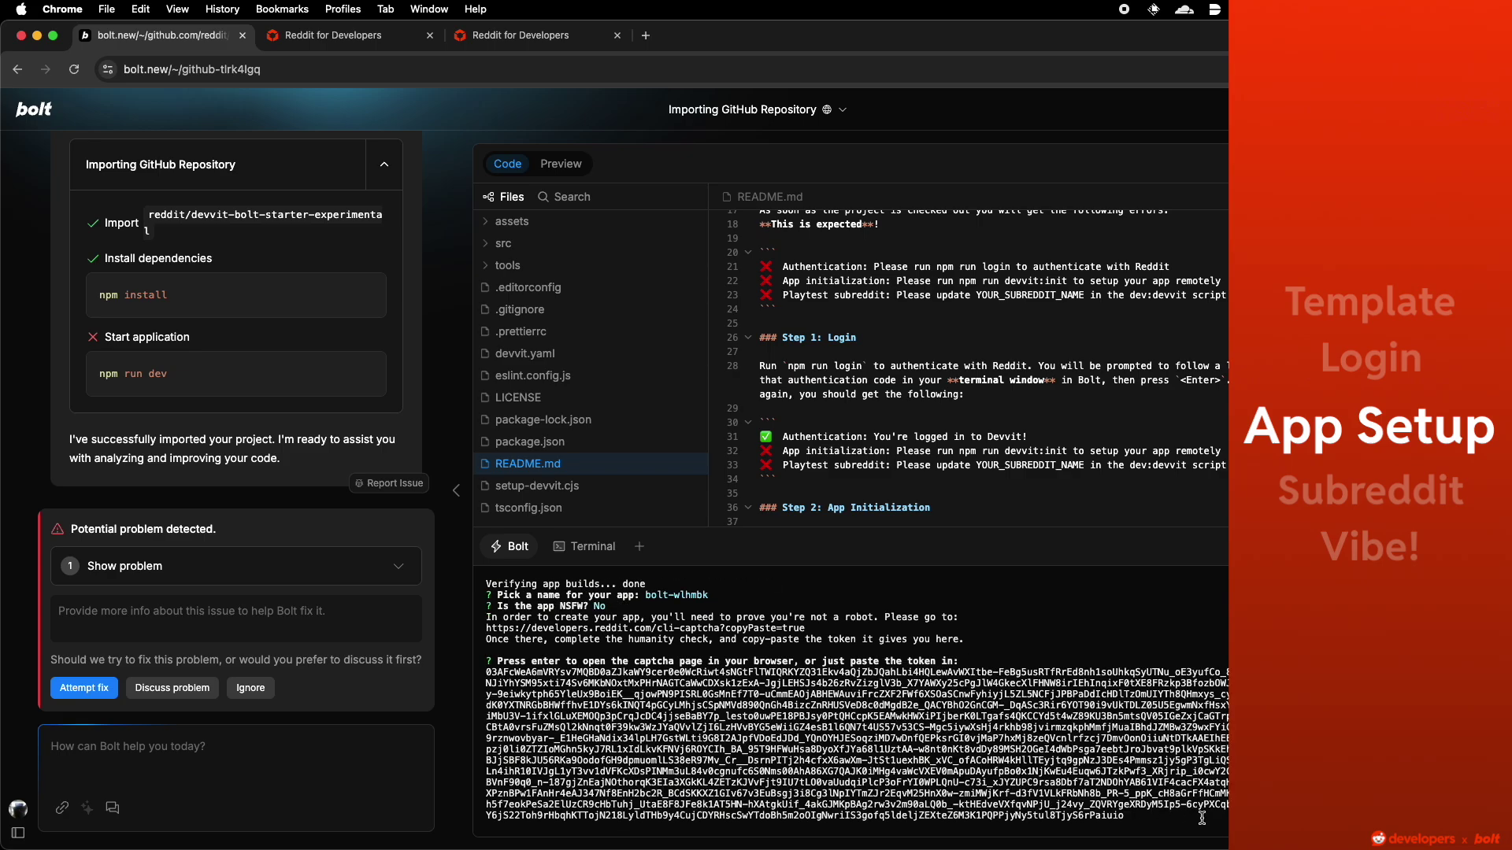
{"action": "key", "text": "Return"}
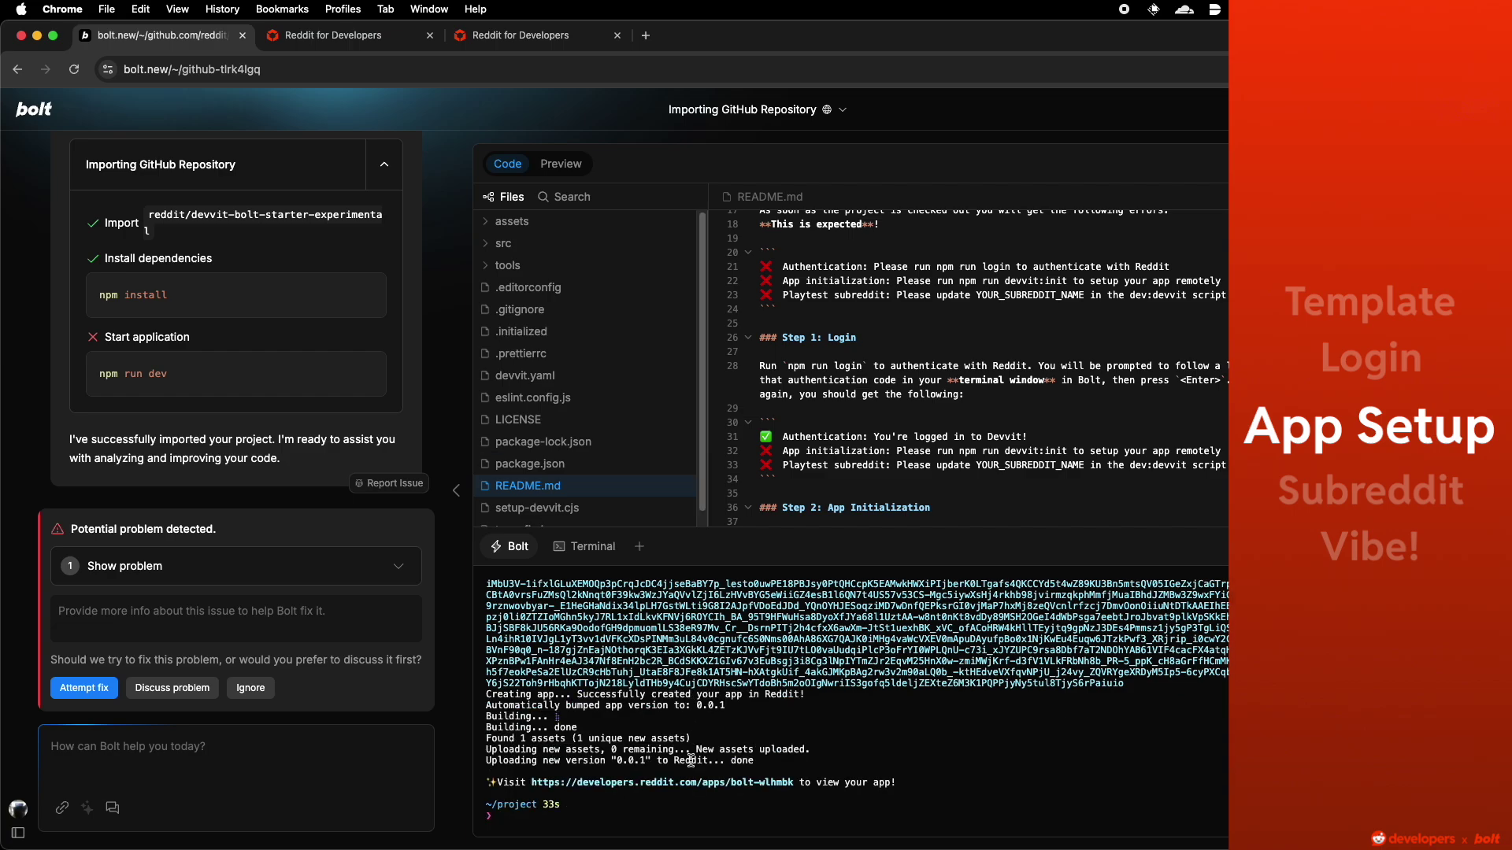
{"action": "type", "text": "npm run dev"}
{"action": "key", "text": "Return"}
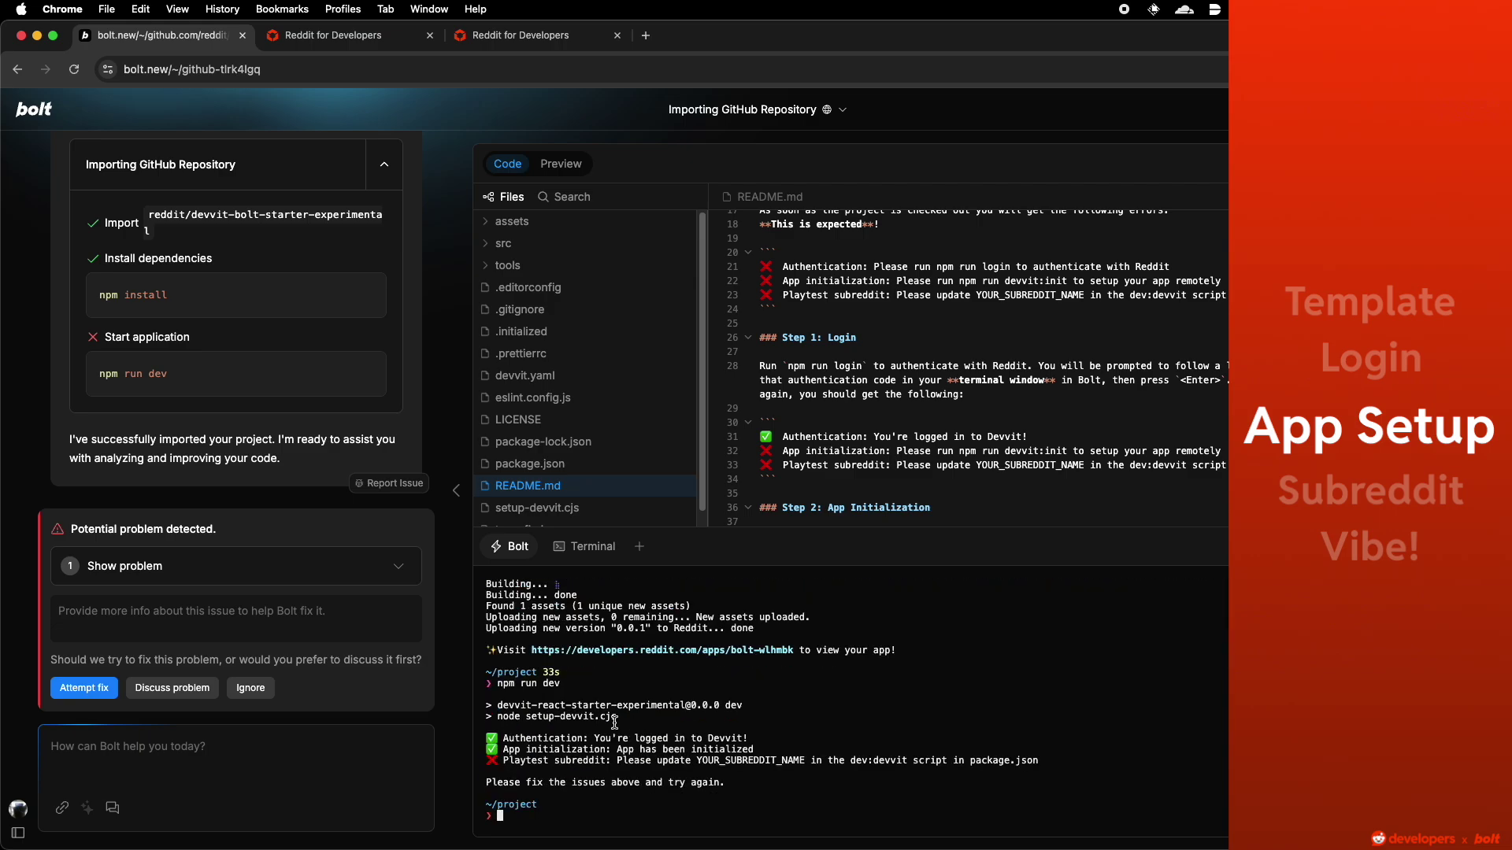
Step: Open reddit.com in a new browser tab and start creating a community
{"action": "key", "text": "super+t"}
{"action": "type", "text": "reddit.com"}
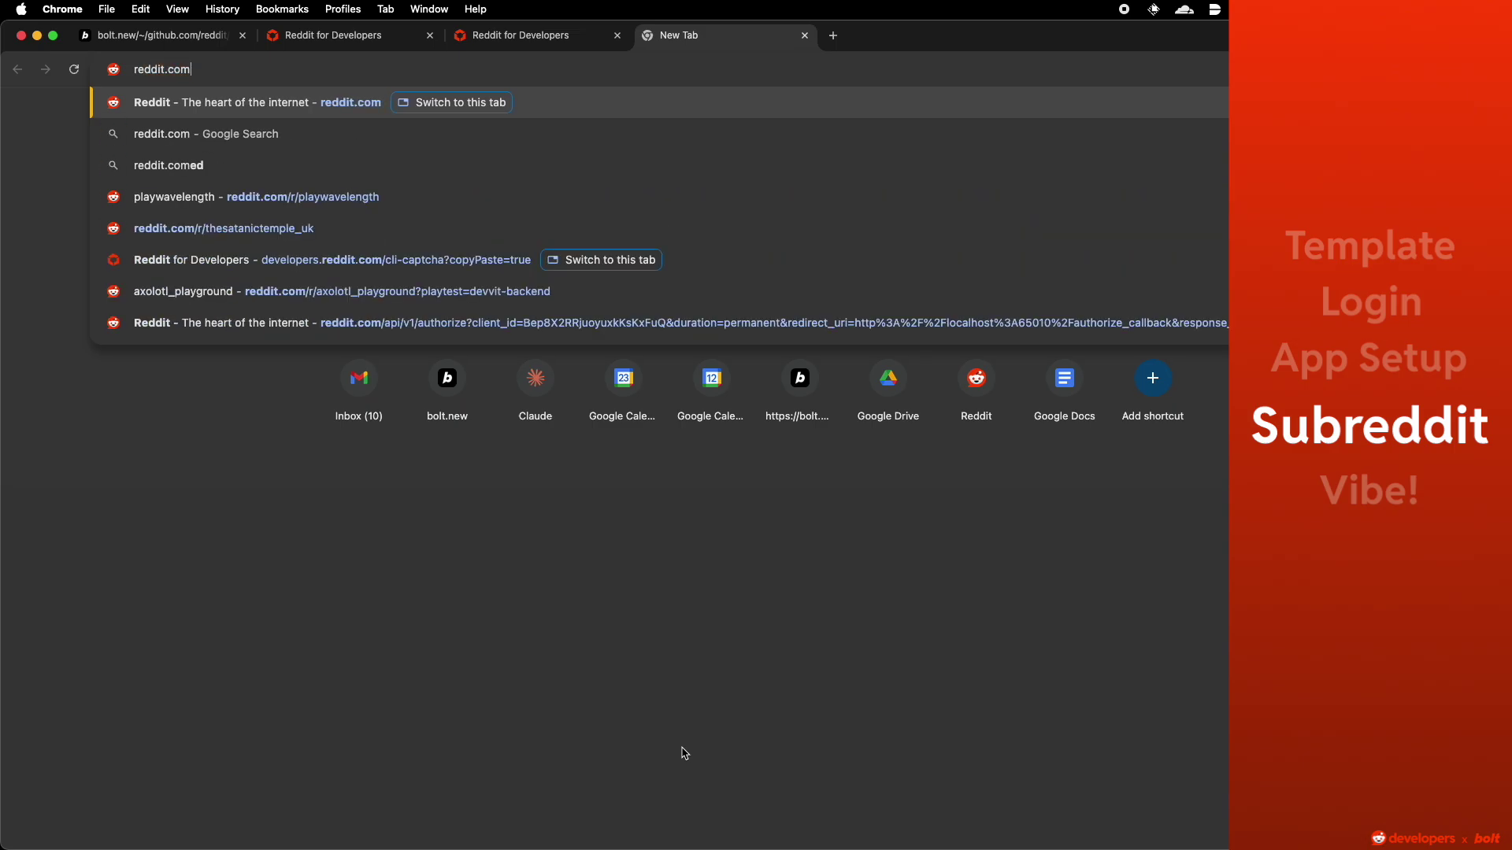
{"action": "key", "text": "Return"}
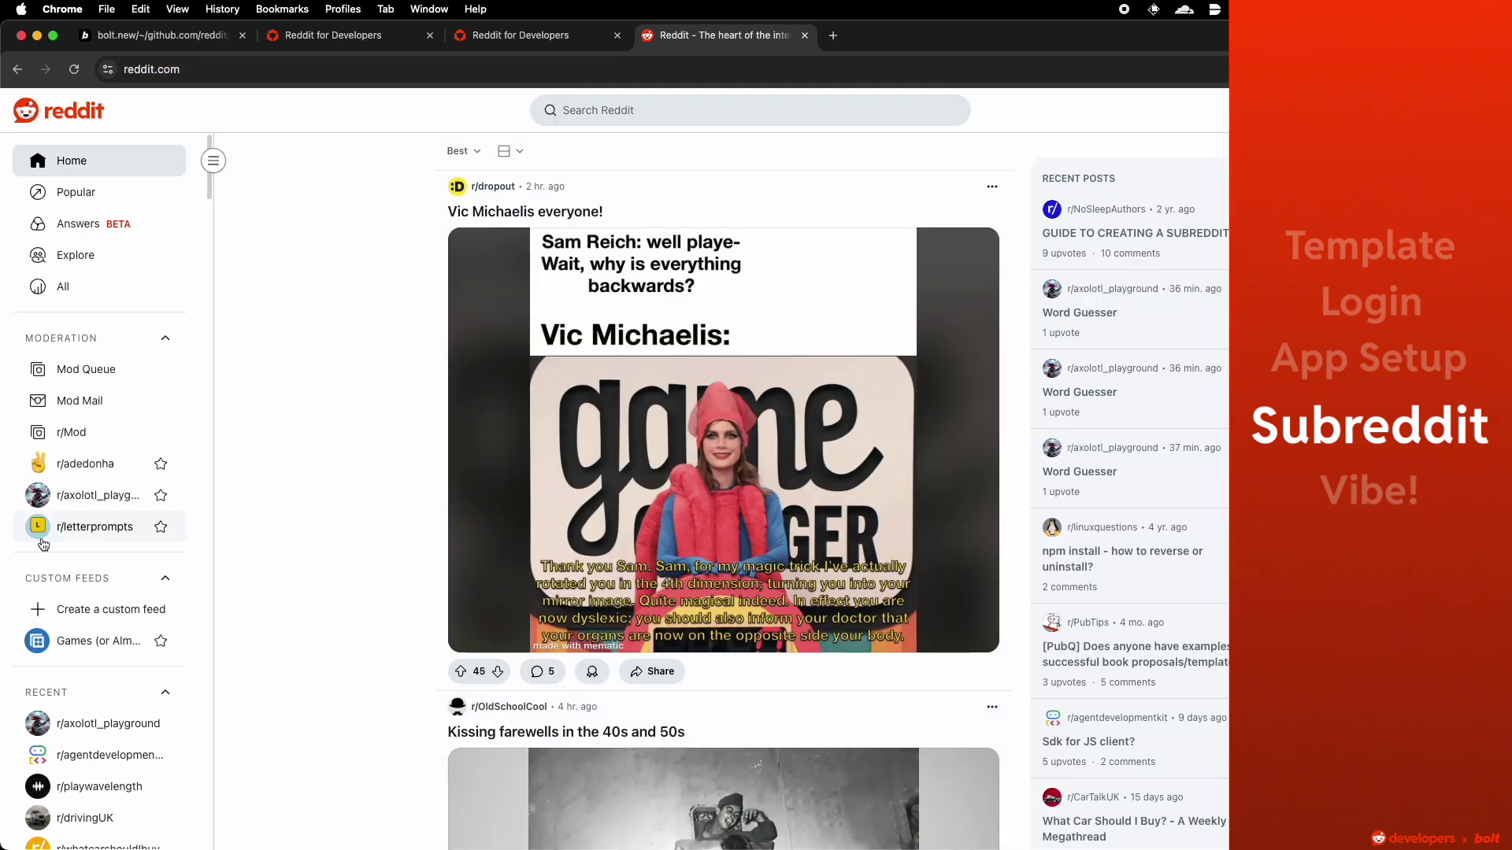
{"action": "scroll", "coordinate": [83, 551], "scroll_direction": "down", "scroll_amount": 6}
{"action": "scroll", "coordinate": [79, 512], "scroll_direction": "down", "scroll_amount": 1}
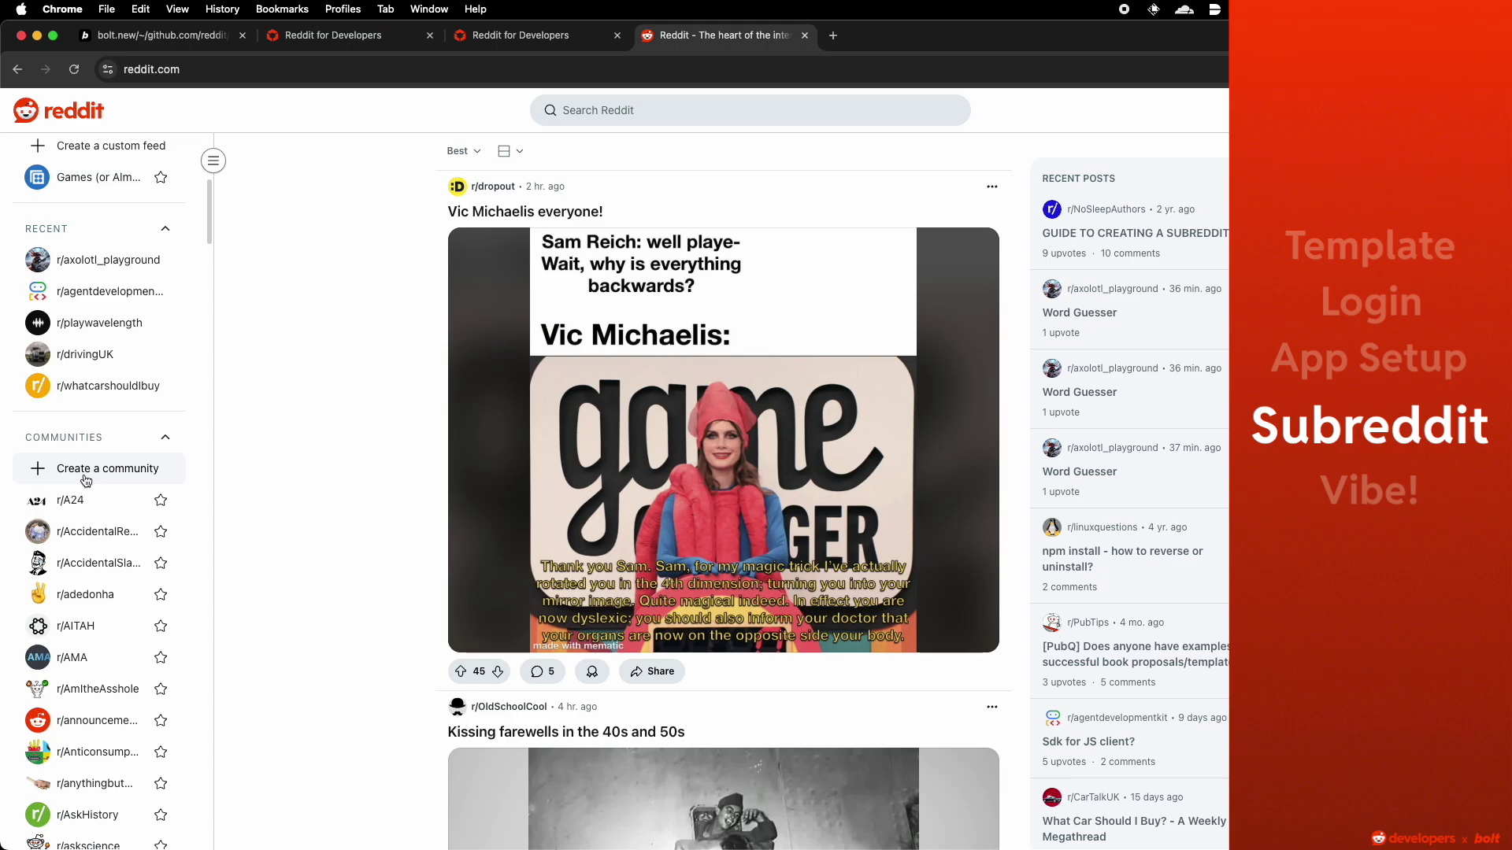
{"action": "left_click", "coordinate": [85, 476]}
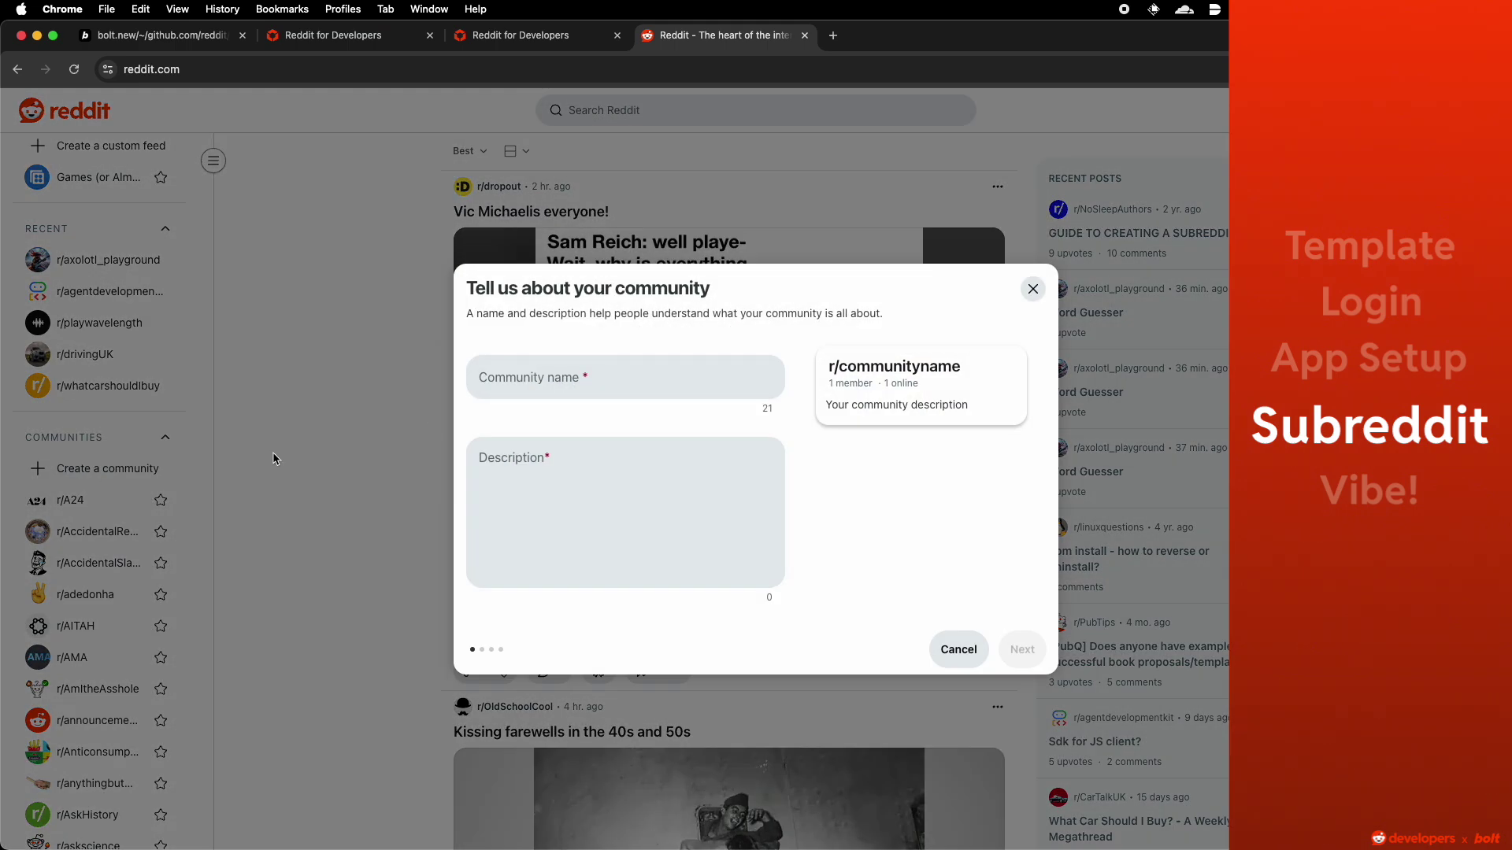
Step: Name the community bolt_devvit_testing, describe it as "Testing my apps" and continue to the styling page
{"action": "left_click", "coordinate": [618, 377]}
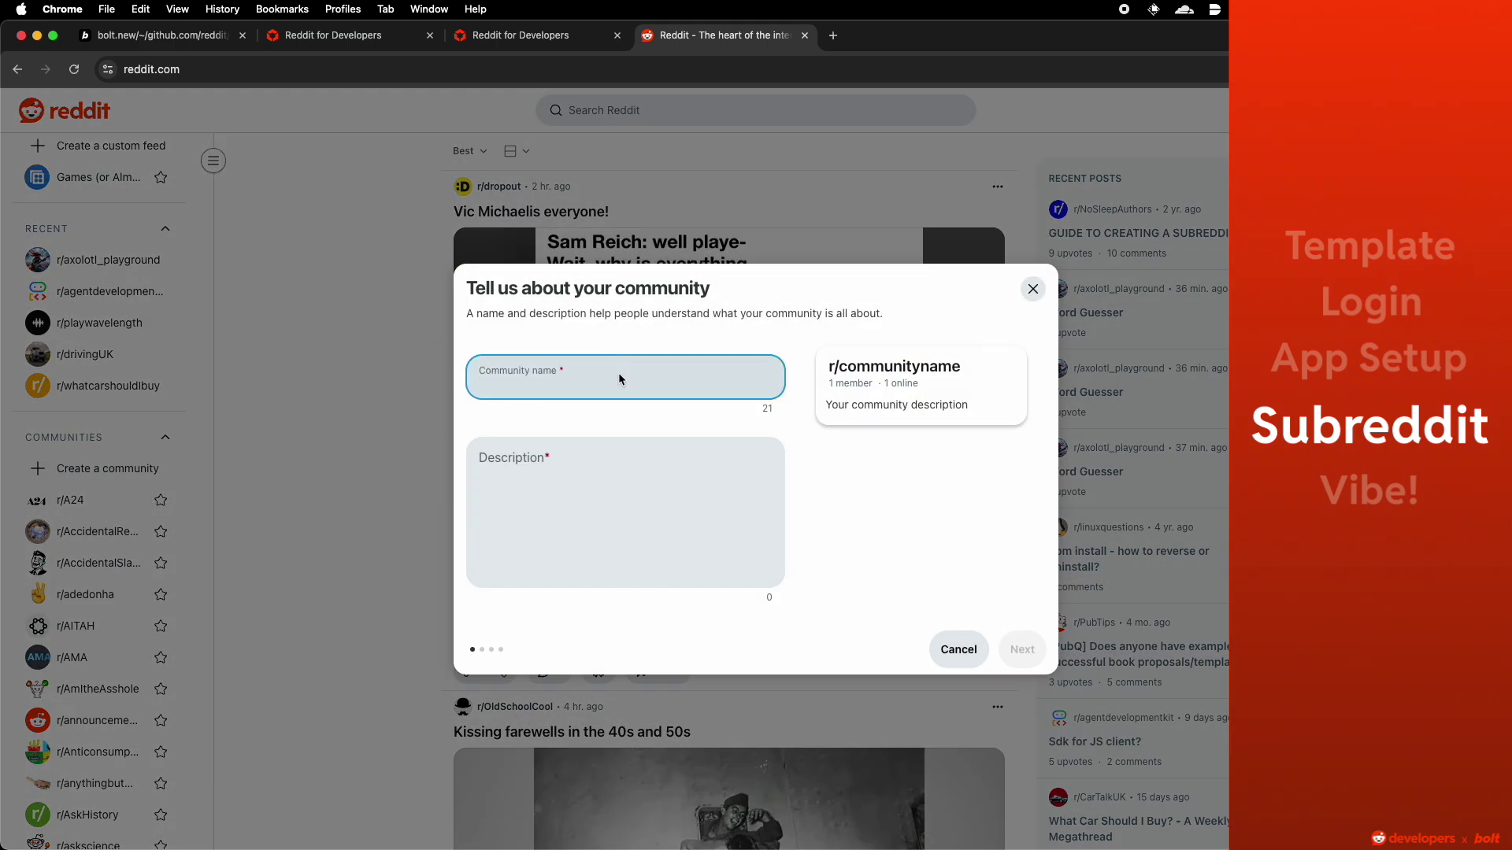
{"action": "type", "text": "bolt"}
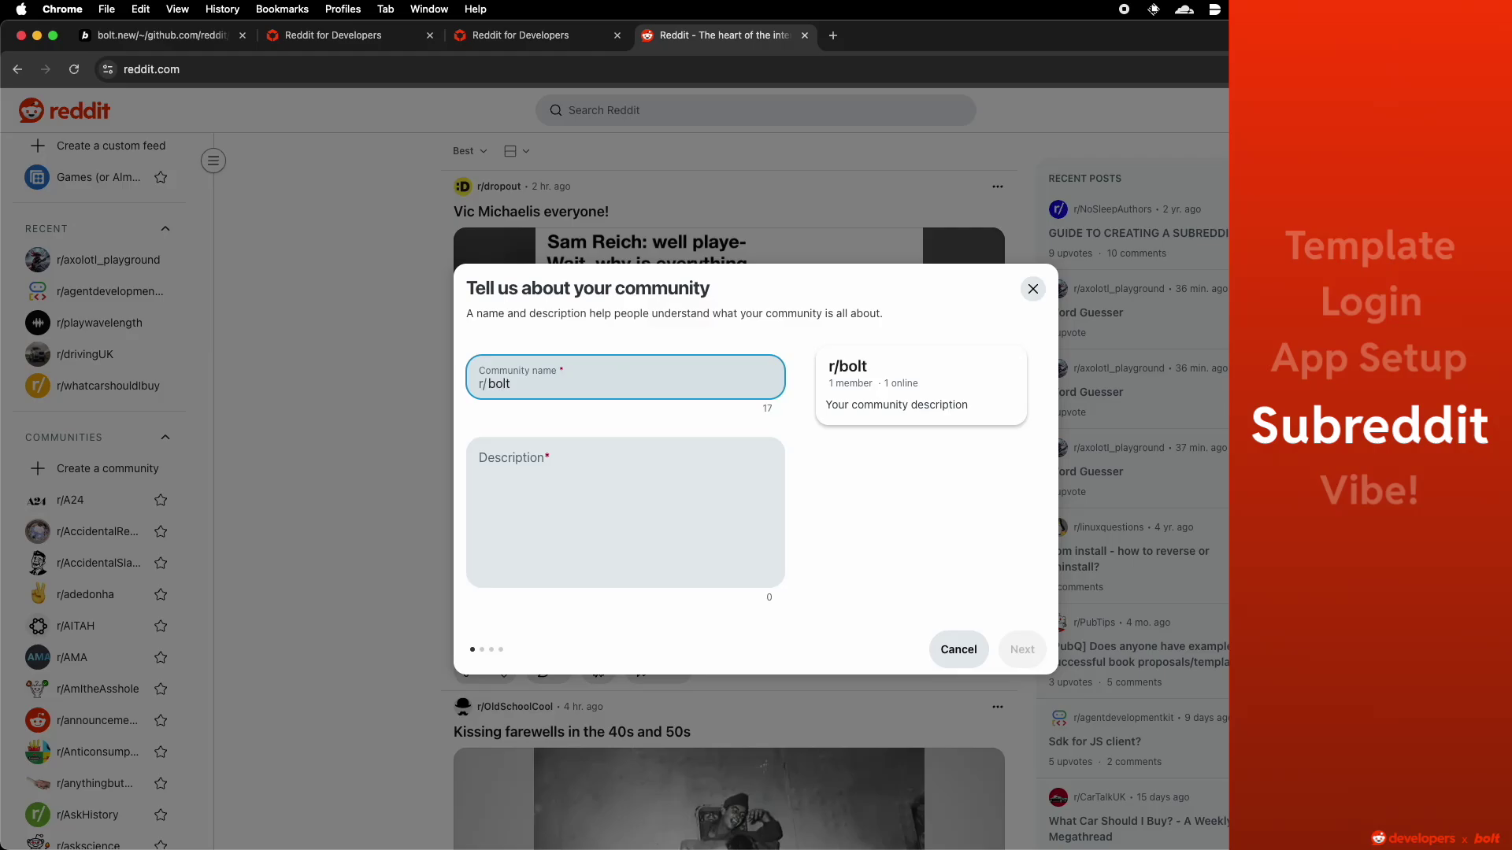
{"action": "type", "text": "_devvit_testing"}
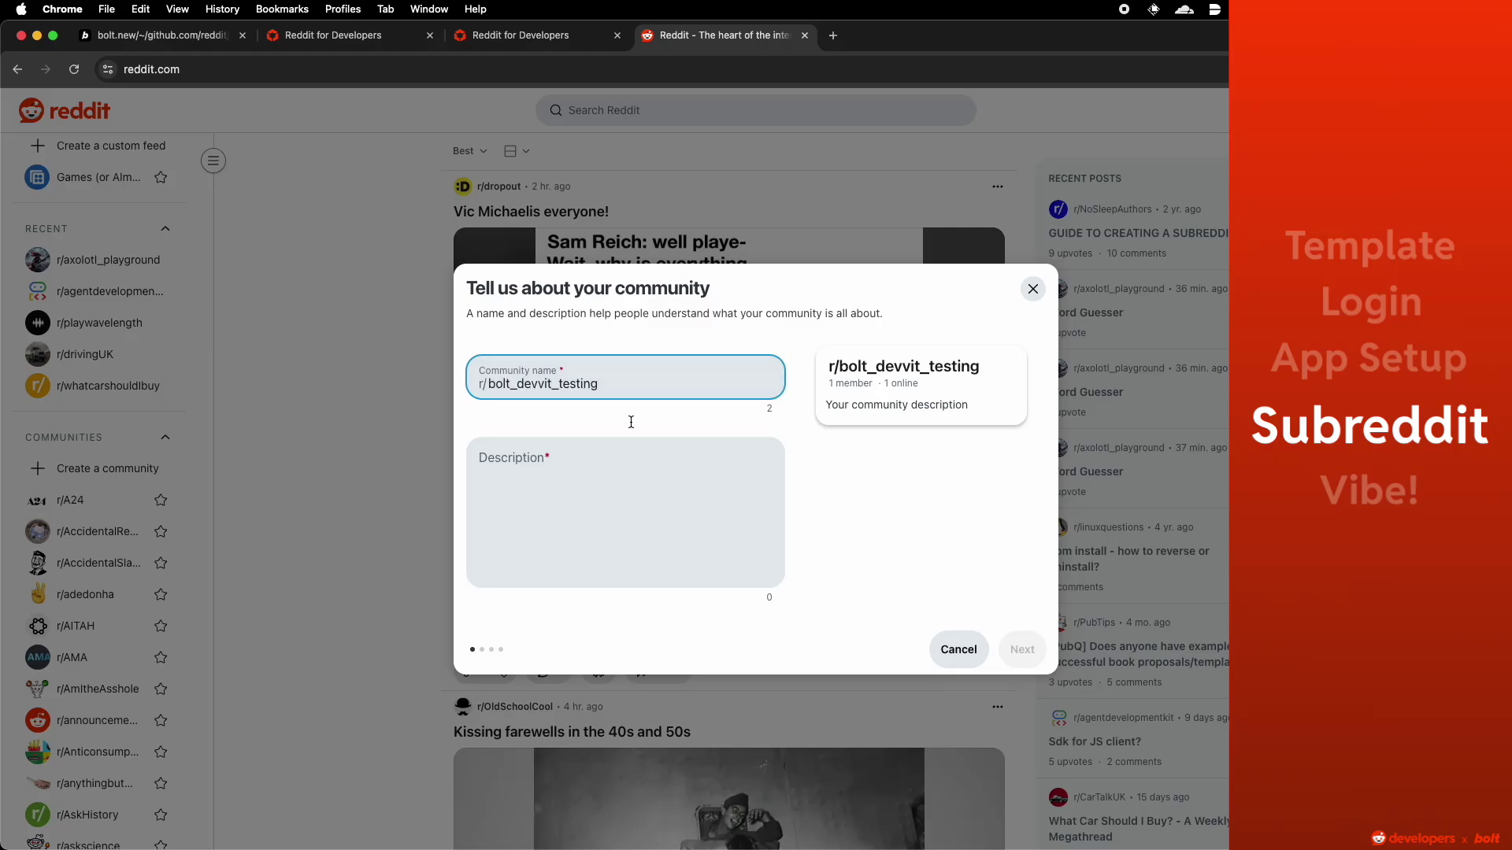
{"action": "key", "text": "Tab"}
{"action": "type", "text": "Testing my apps"}
{"action": "left_click", "coordinate": [1022, 648]}
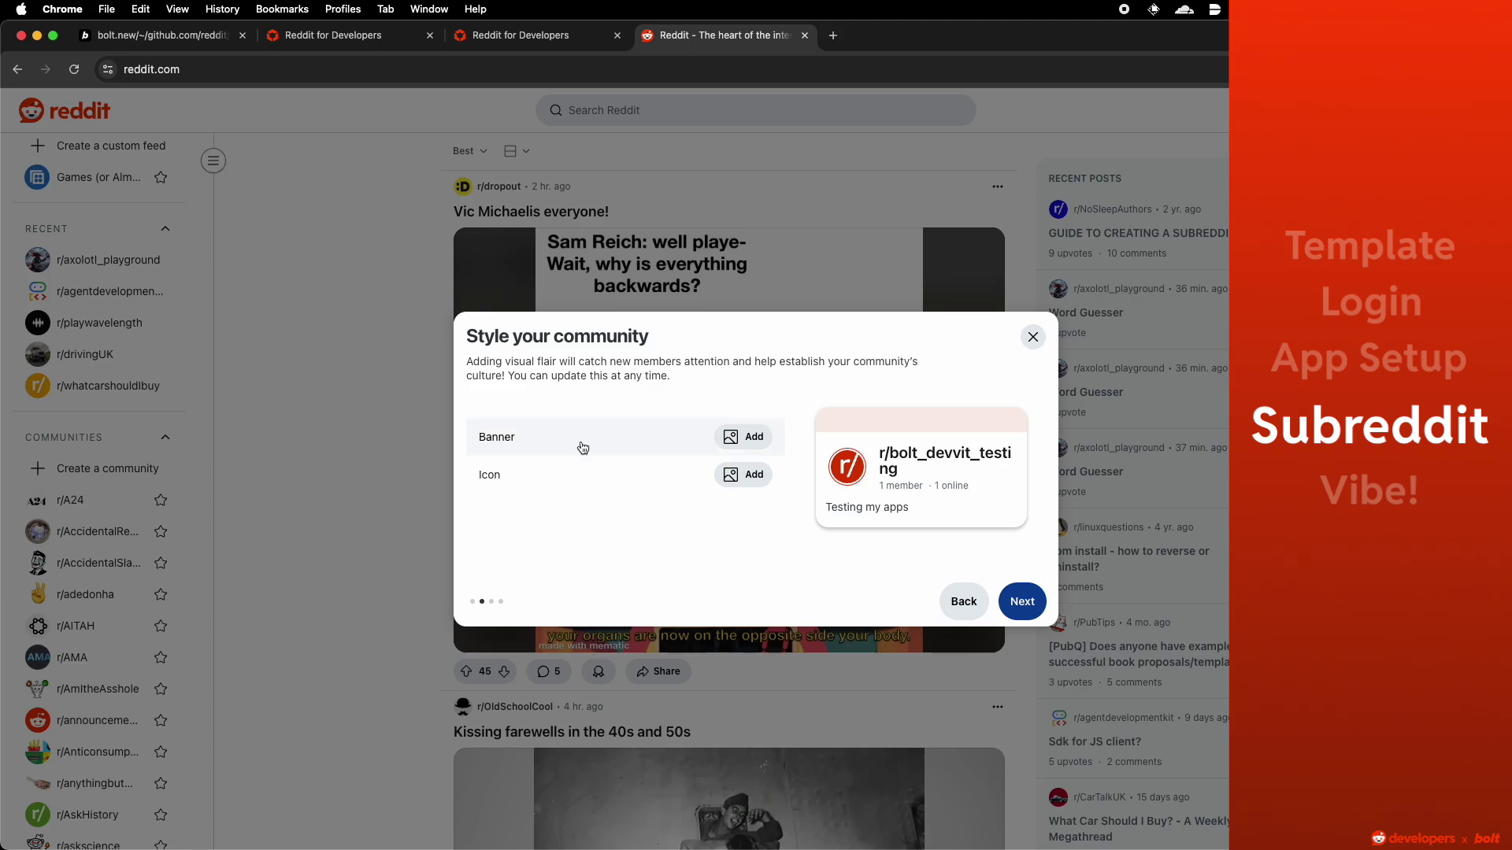
Step: Skip the banner and icon, pick a topic, set the community type to Private and create the community
{"action": "left_click", "coordinate": [1020, 603]}
{"action": "left_click", "coordinate": [708, 511]}
{"action": "left_click", "coordinate": [1022, 701]}
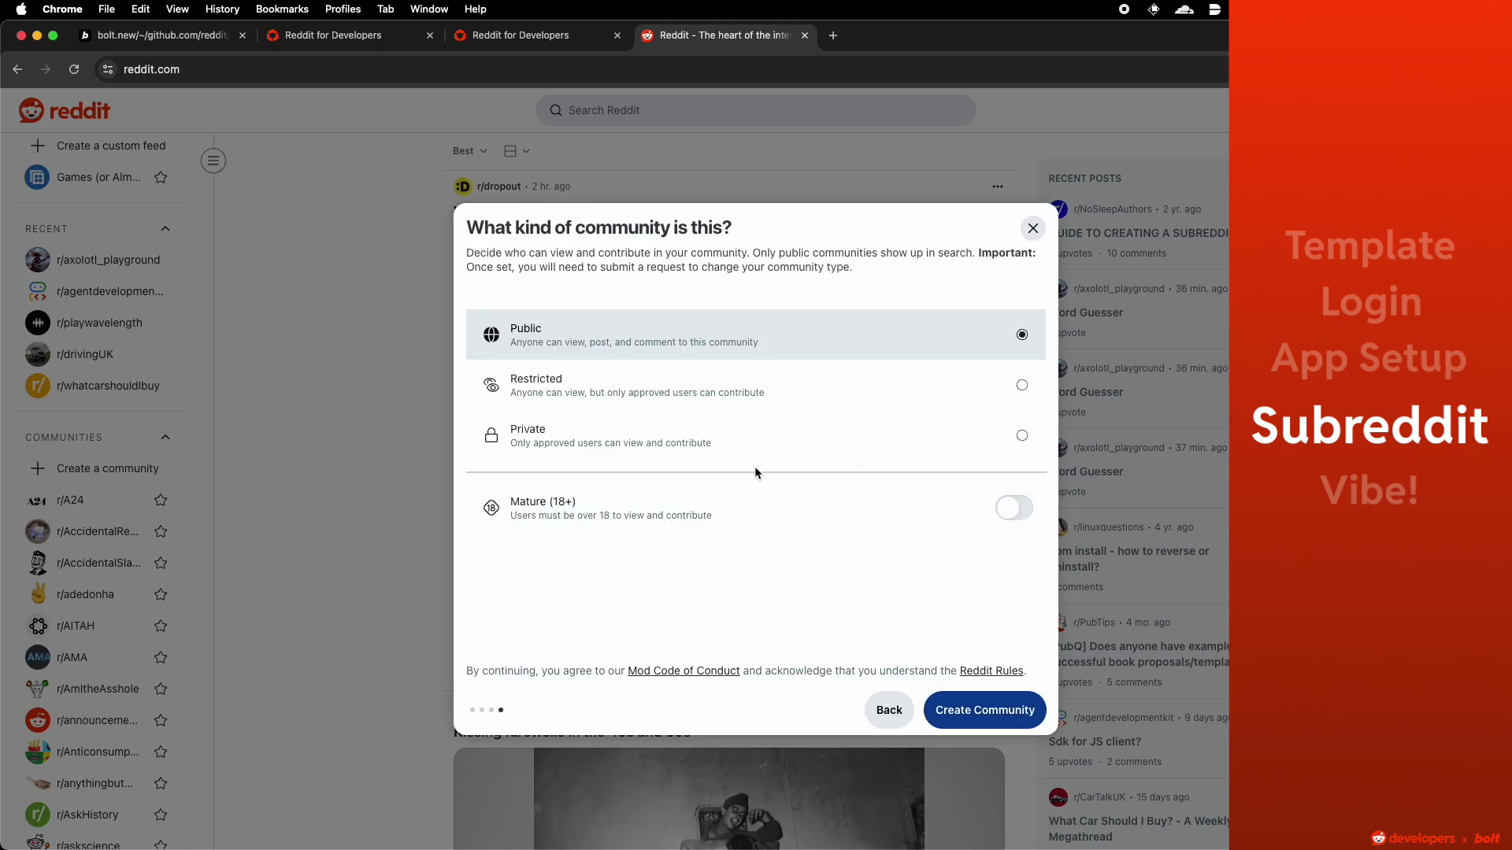
{"action": "left_click", "coordinate": [713, 449]}
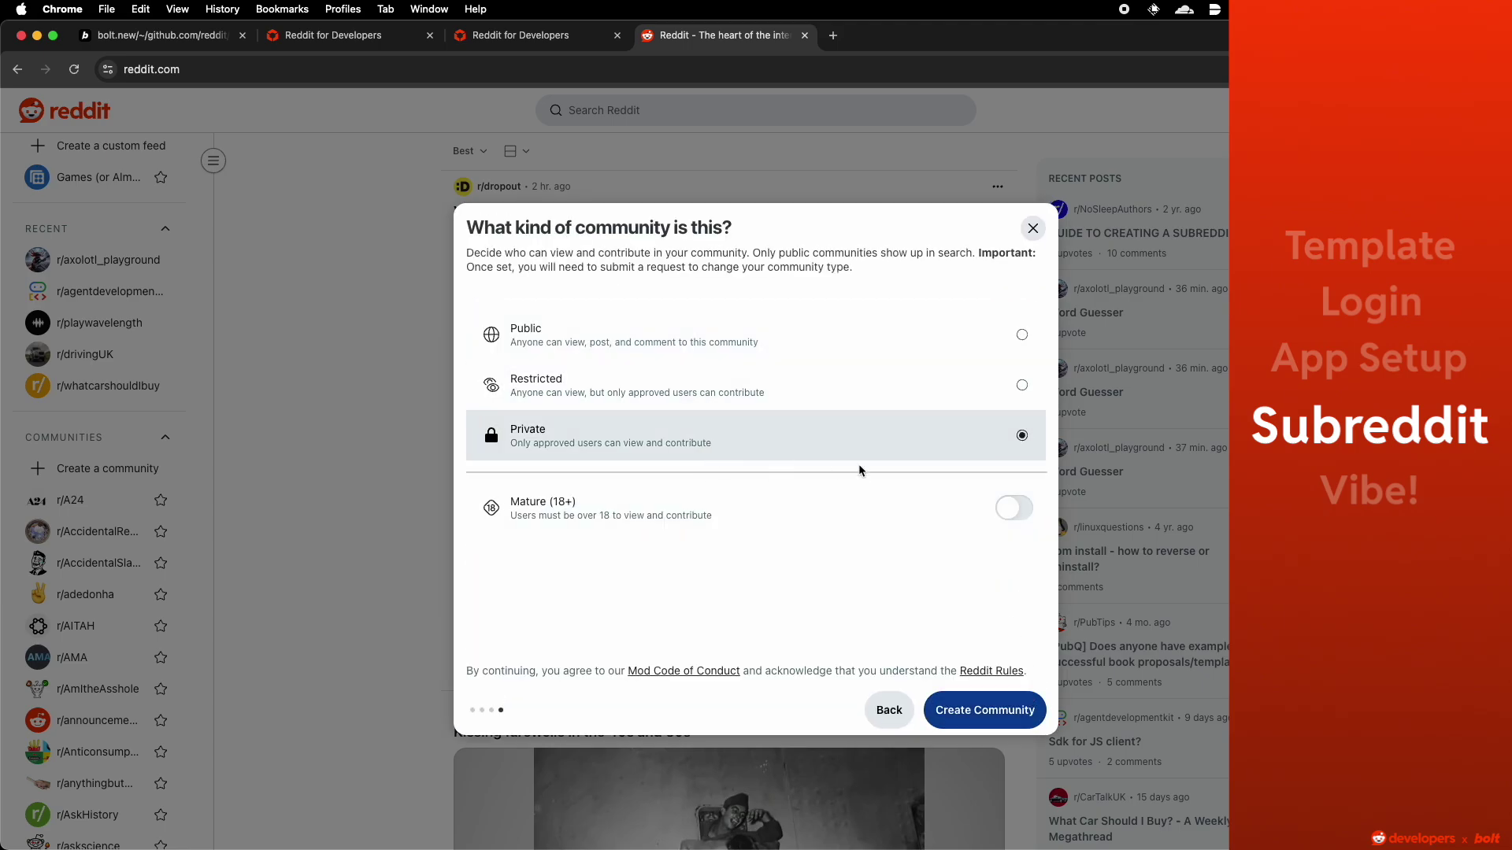
{"action": "left_click", "coordinate": [985, 710]}
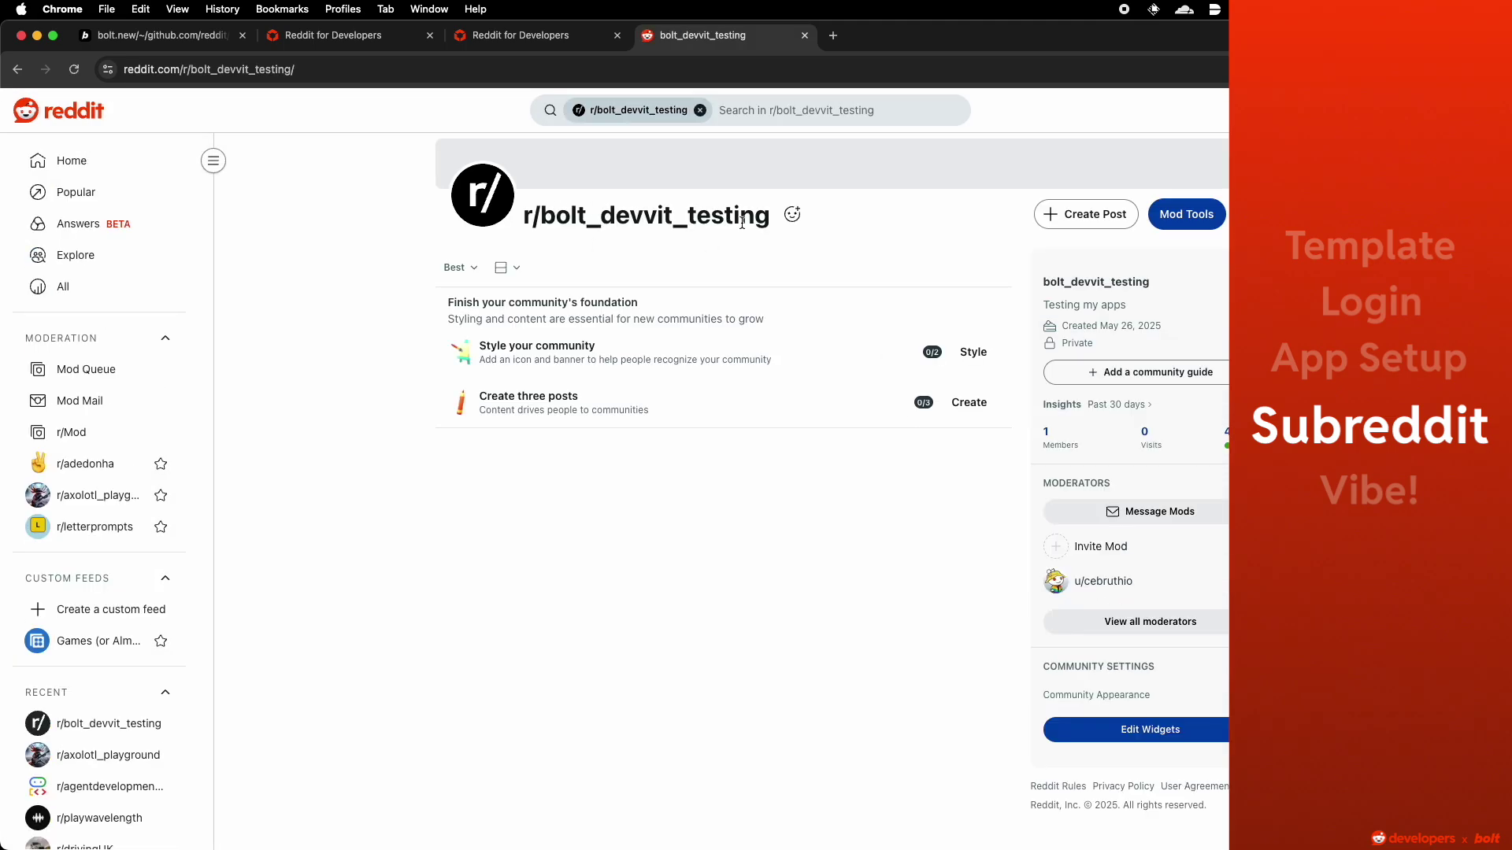
Step: Copy the community name bolt_devvit_testing into Bolt's package.json, replacing YOUR_SUBREDDIT_NAME in the dev:devvit script, and save the file
{"action": "left_click_drag", "start_coordinate": [776, 216], "coordinate": [544, 218]}
{"action": "key", "text": "ctrl+c"}
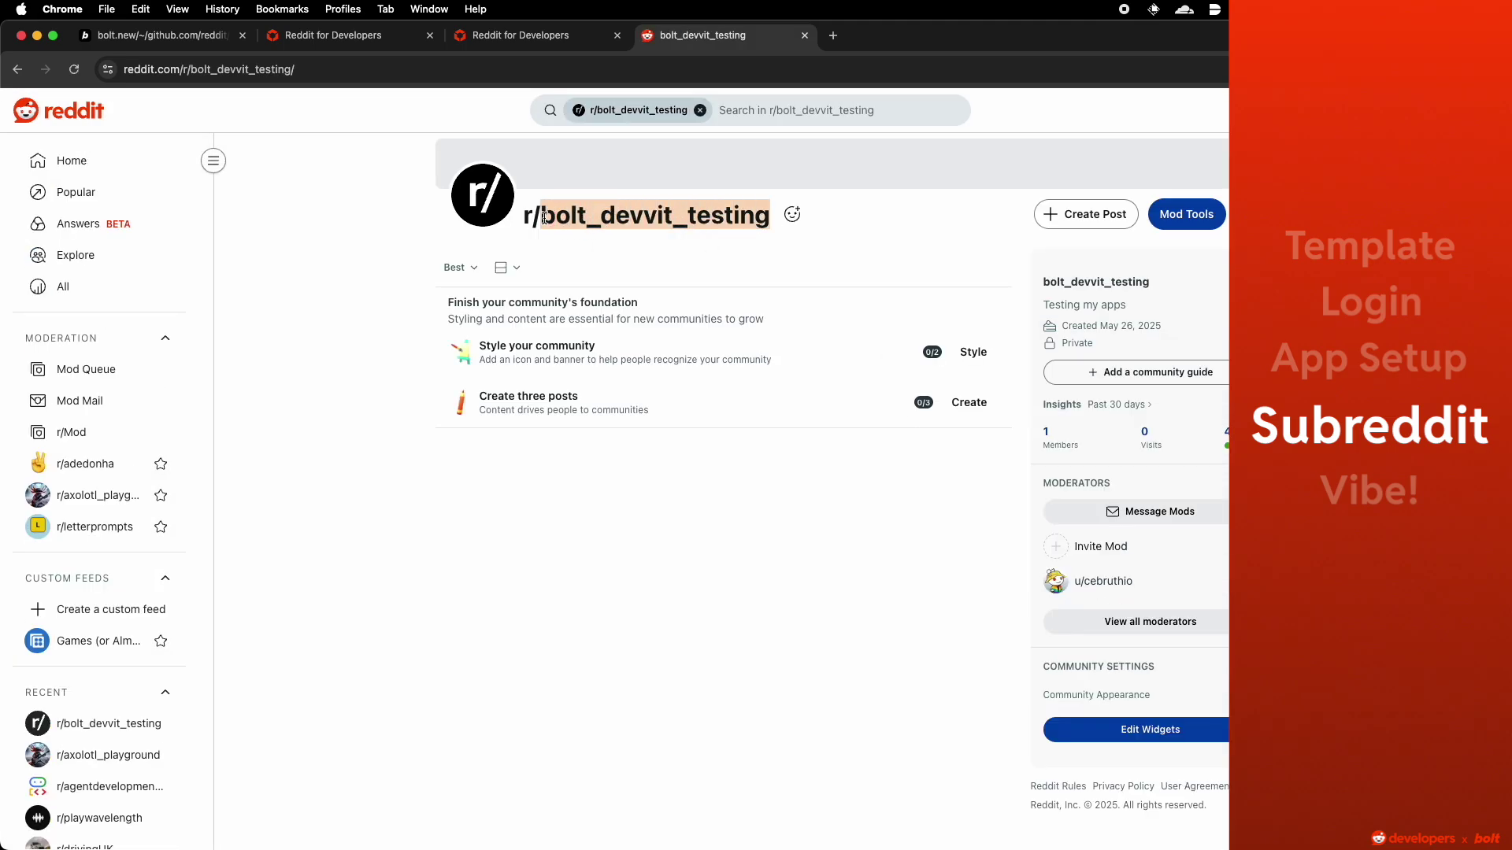
{"action": "left_click", "coordinate": [157, 34]}
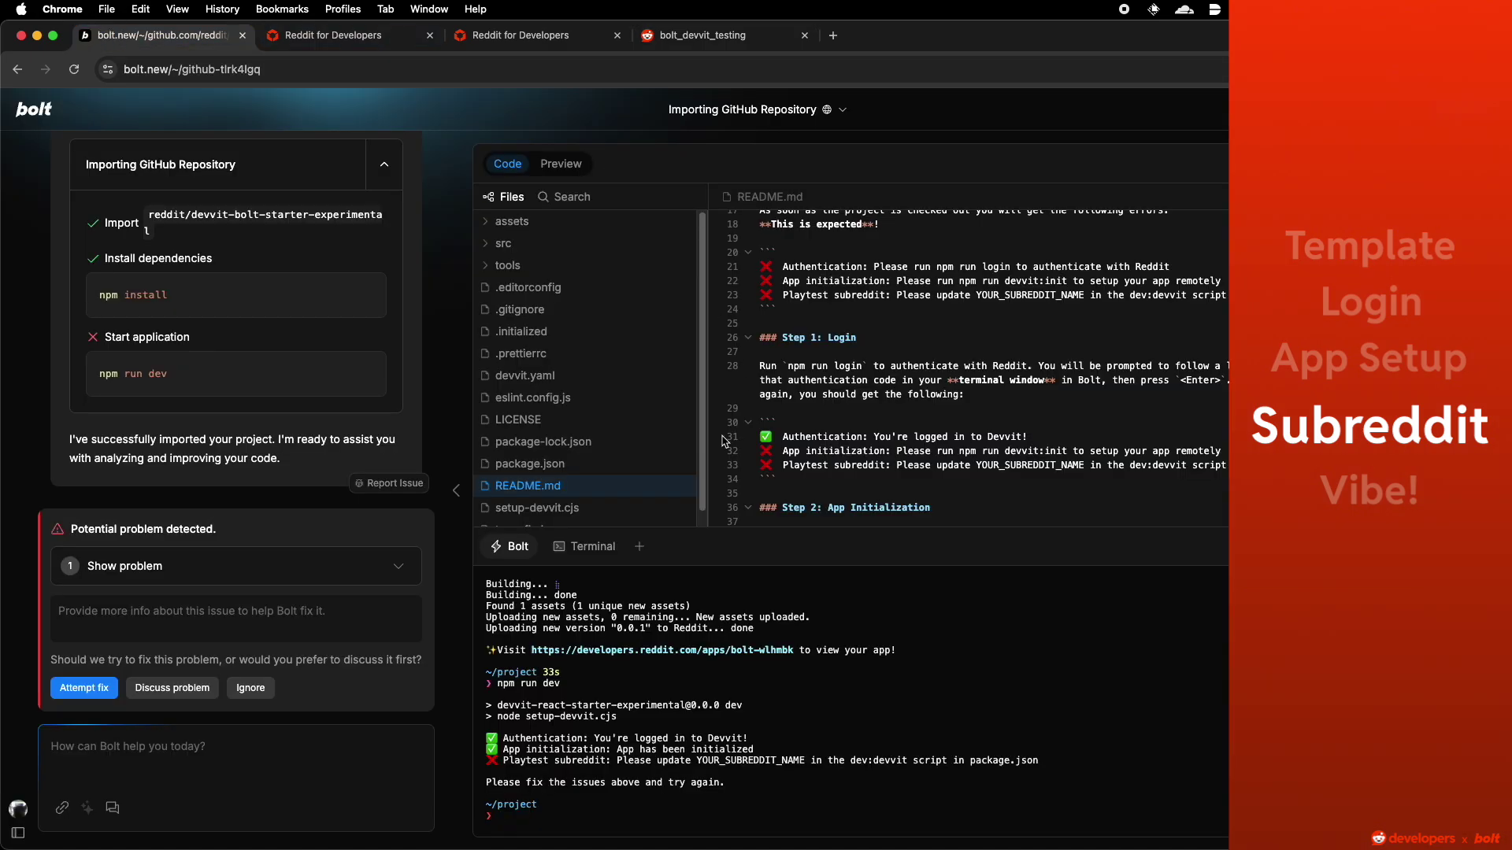
{"action": "left_click", "coordinate": [545, 465]}
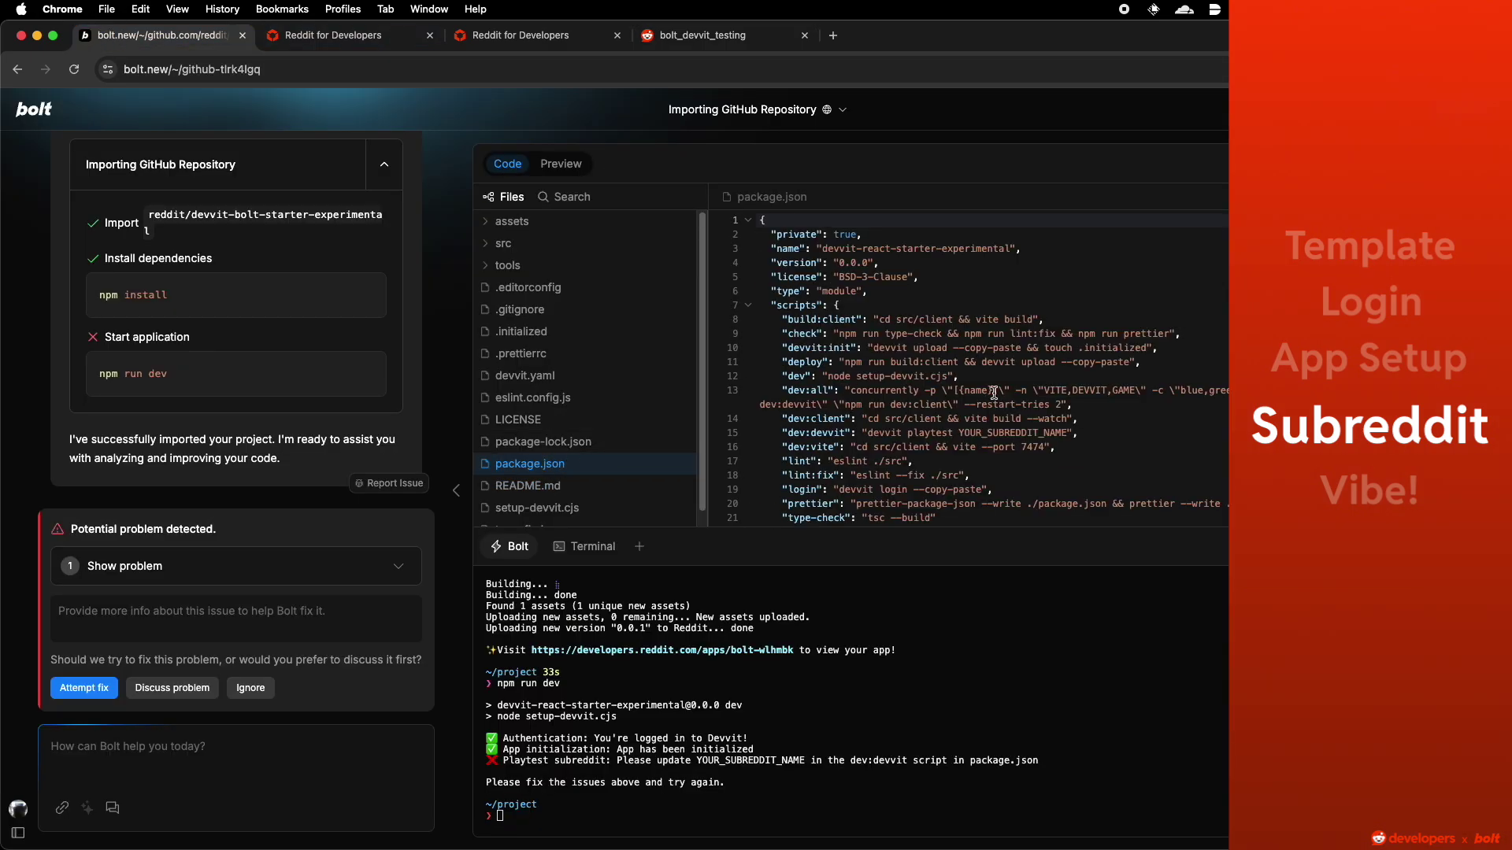
{"action": "scroll", "coordinate": [991, 415], "scroll_direction": "down", "scroll_amount": 1}
{"action": "double_click", "coordinate": [1021, 422]}
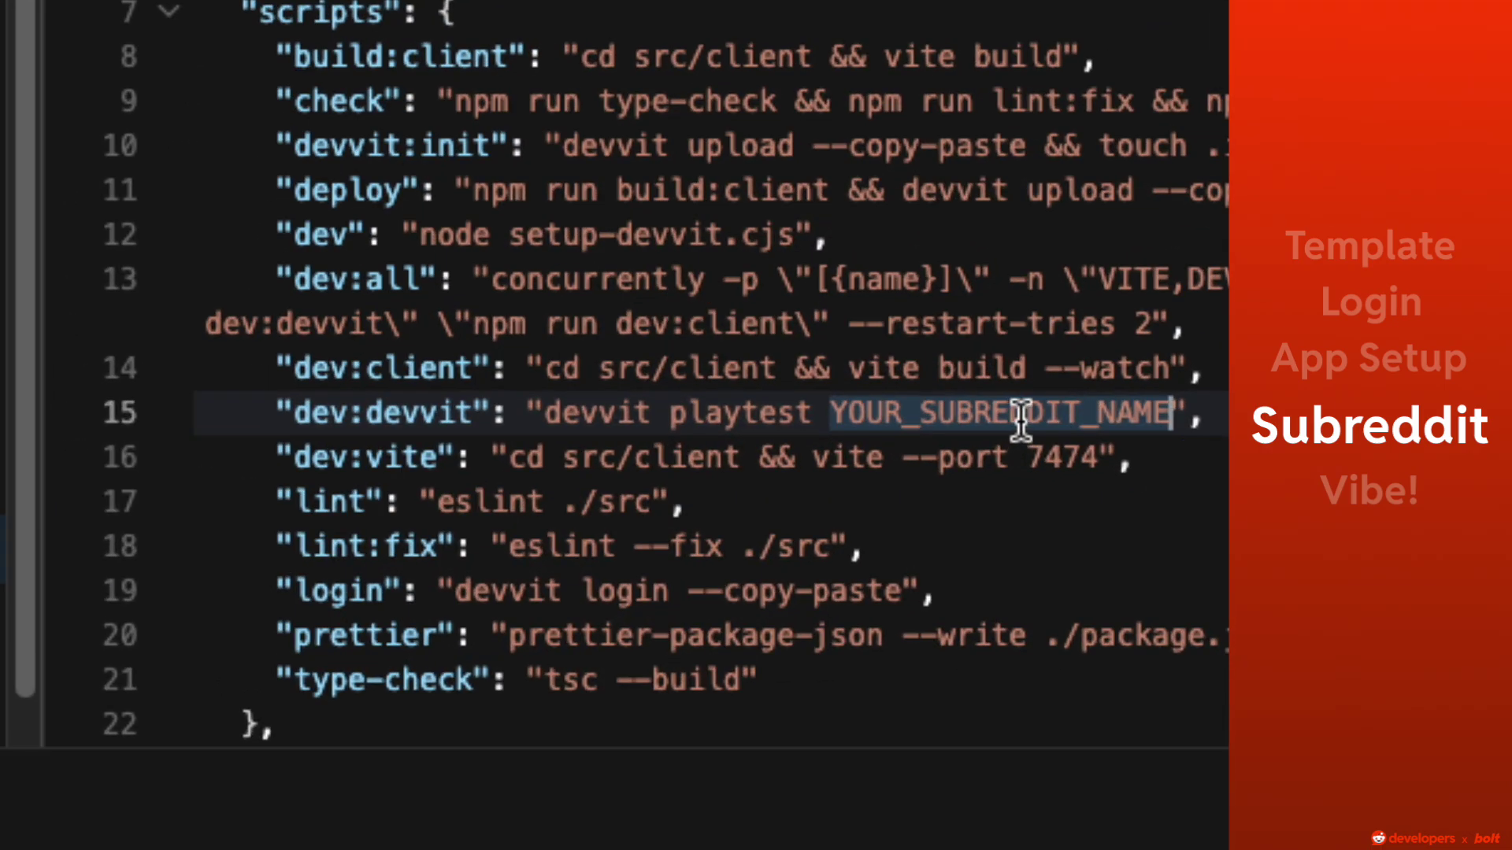
{"action": "key", "text": "ctrl+v"}
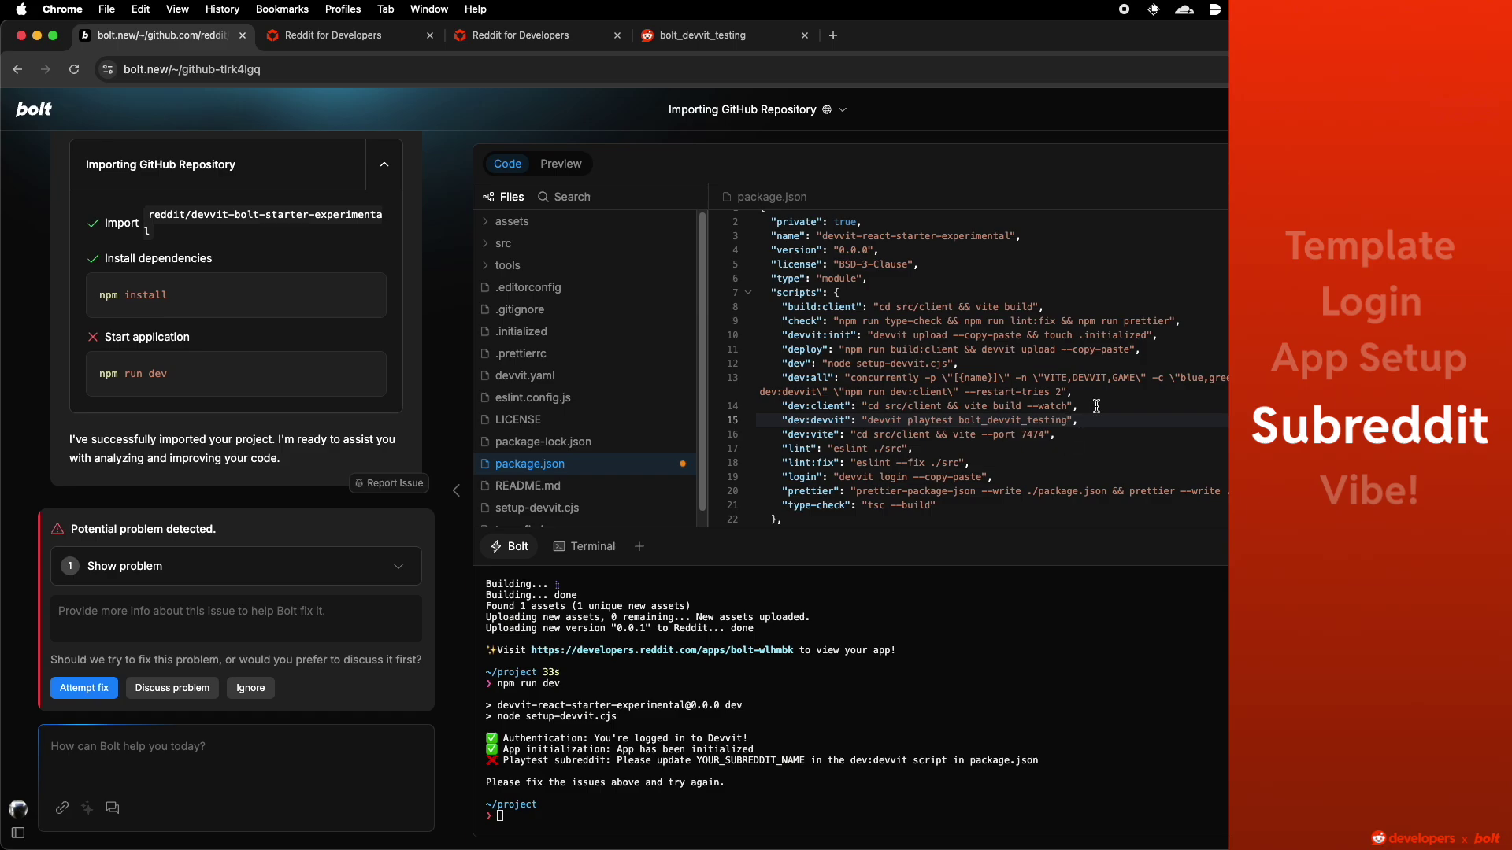
{"action": "key", "text": "ctrl+s"}
Step: Run "npm run dev" in the Bolt terminal, return to the code view and open the playtest subreddit link it outputs
{"action": "type", "text": "n dev"}
{"action": "key", "text": "Return"}
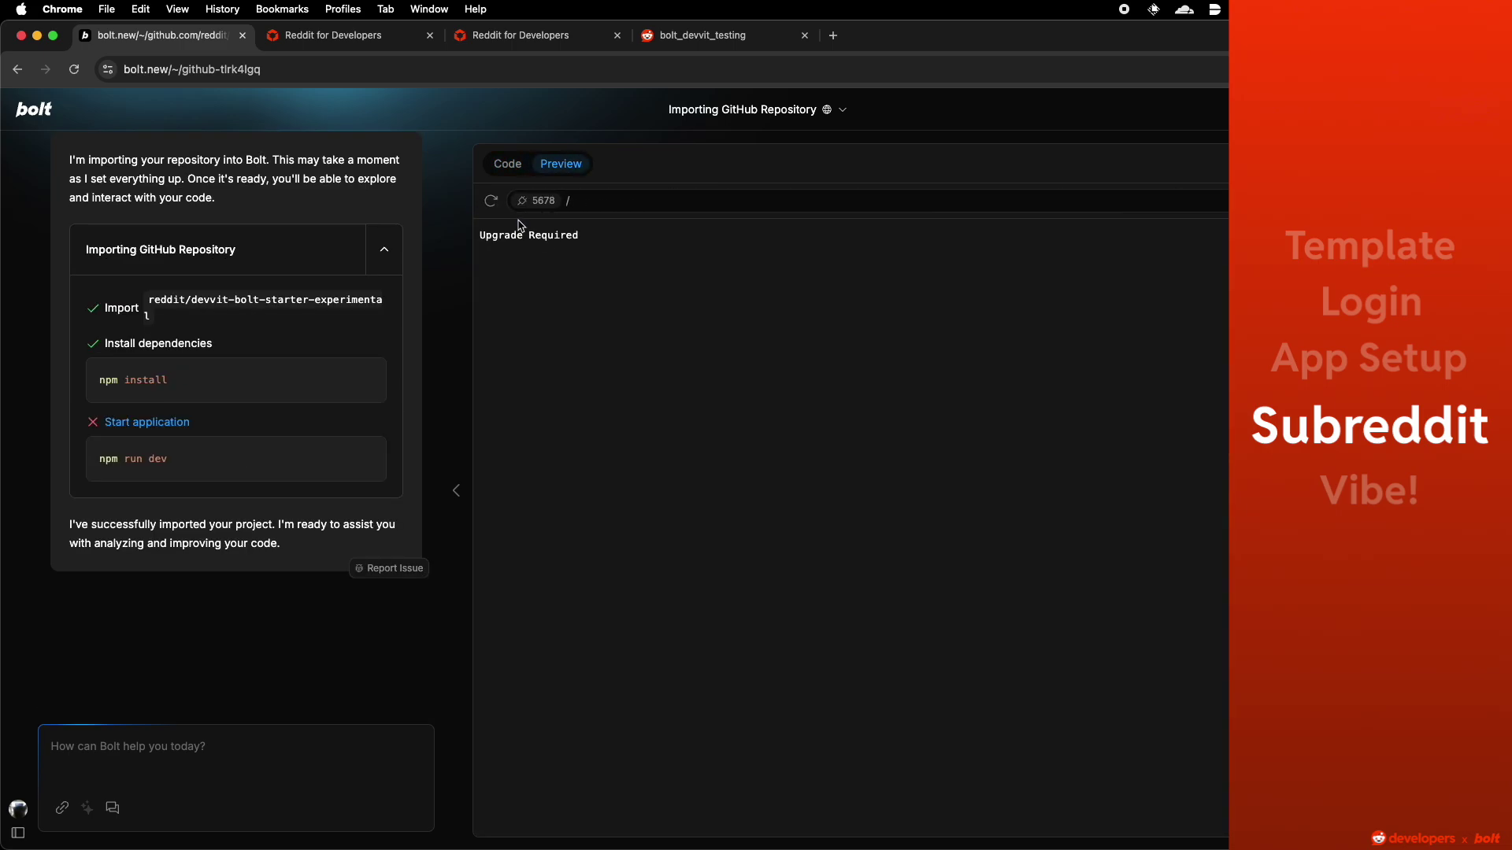
{"action": "left_click", "coordinate": [511, 164]}
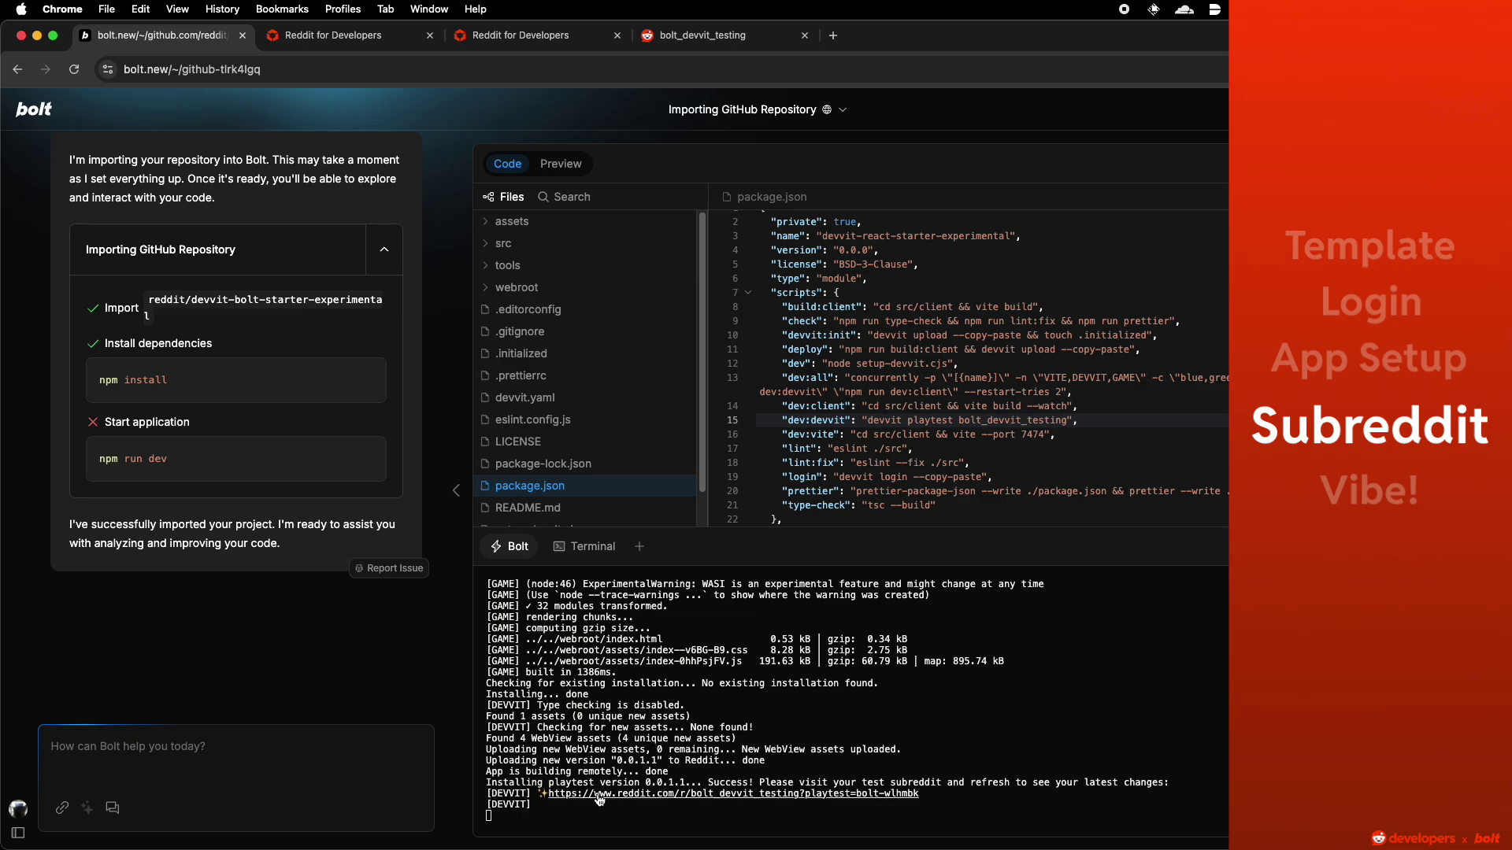
{"action": "left_click", "coordinate": [598, 796]}
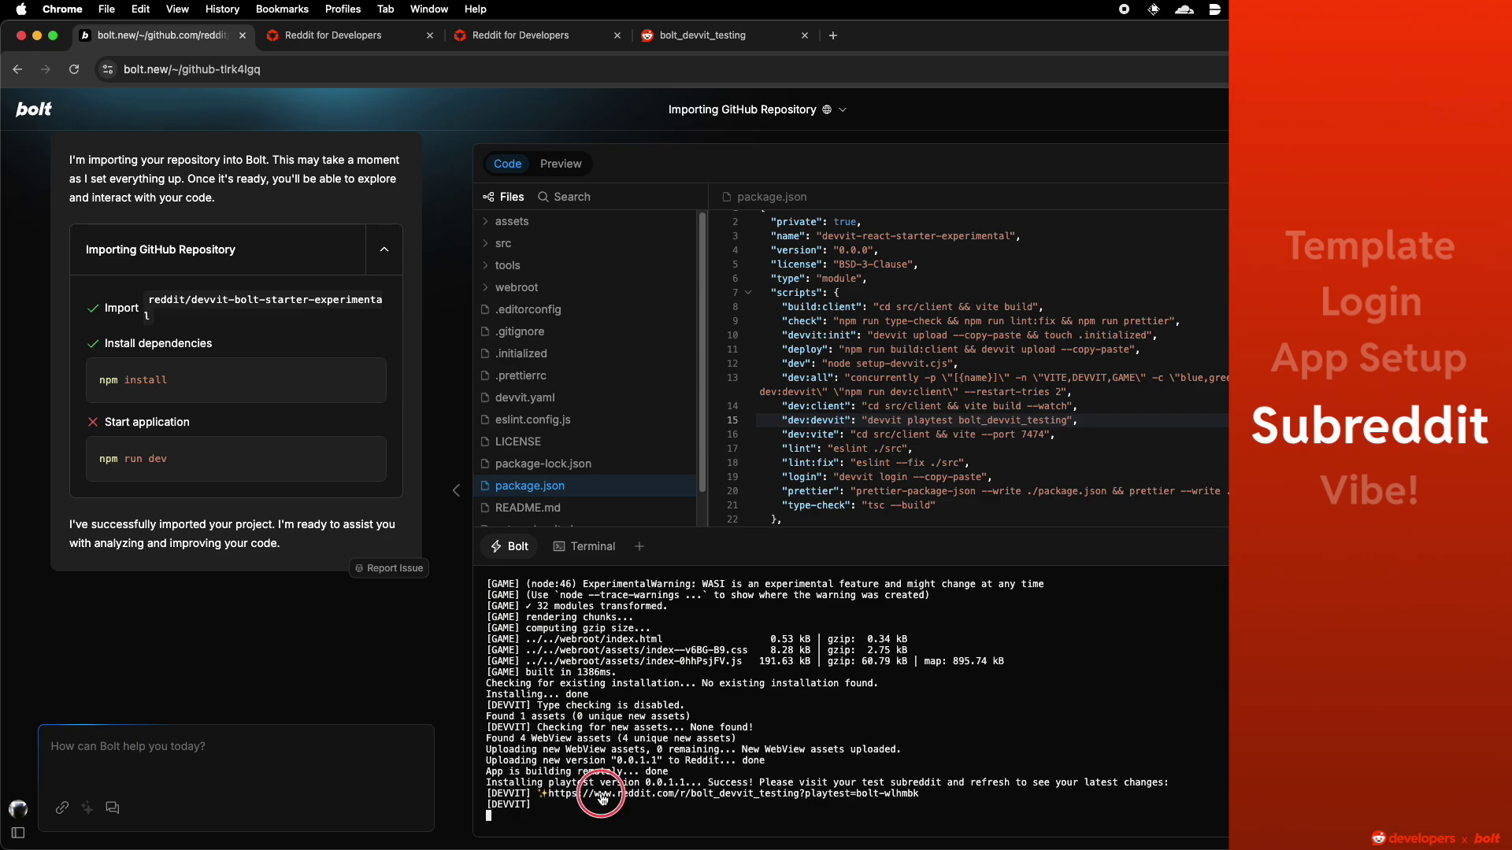
{"action": "left_click", "coordinate": [359, 34]}
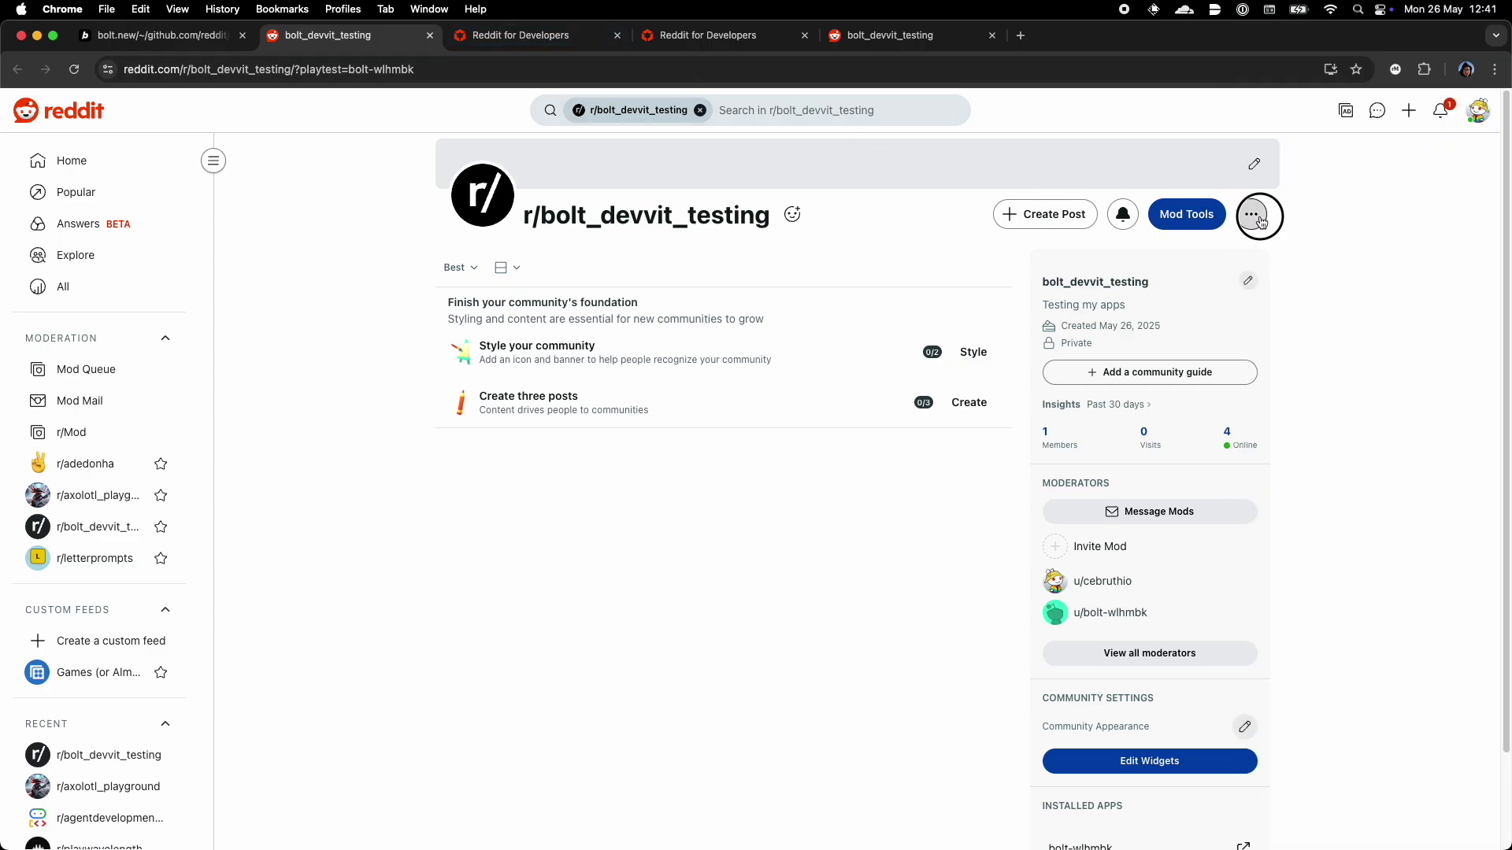
Step: Create a new Bolt Word Guesser post in the bolt_devvit_testing community and launch its app
{"action": "left_click", "coordinate": [1258, 219]}
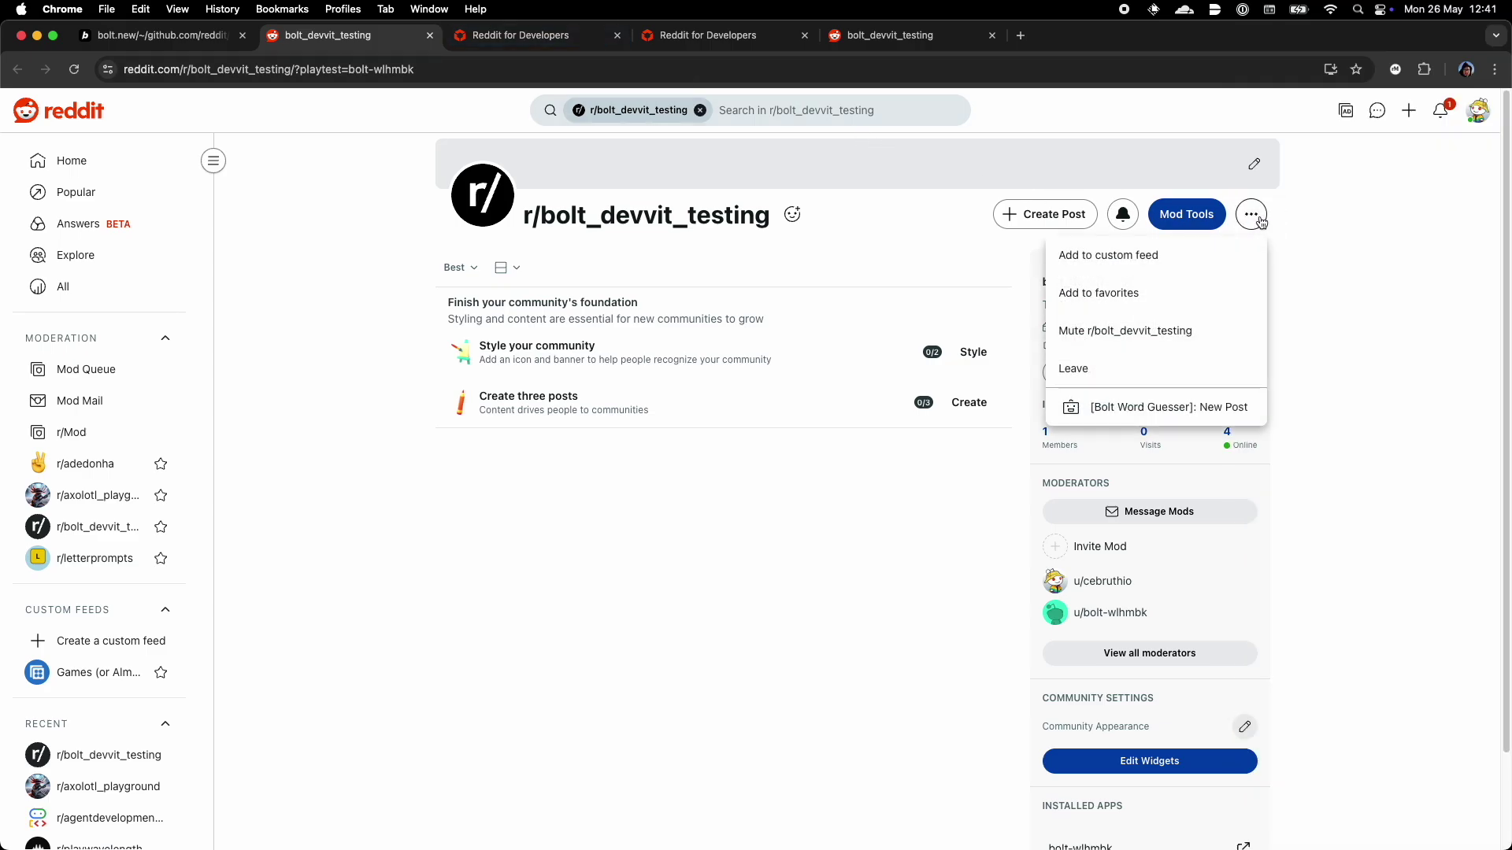
{"action": "left_click", "coordinate": [1176, 415]}
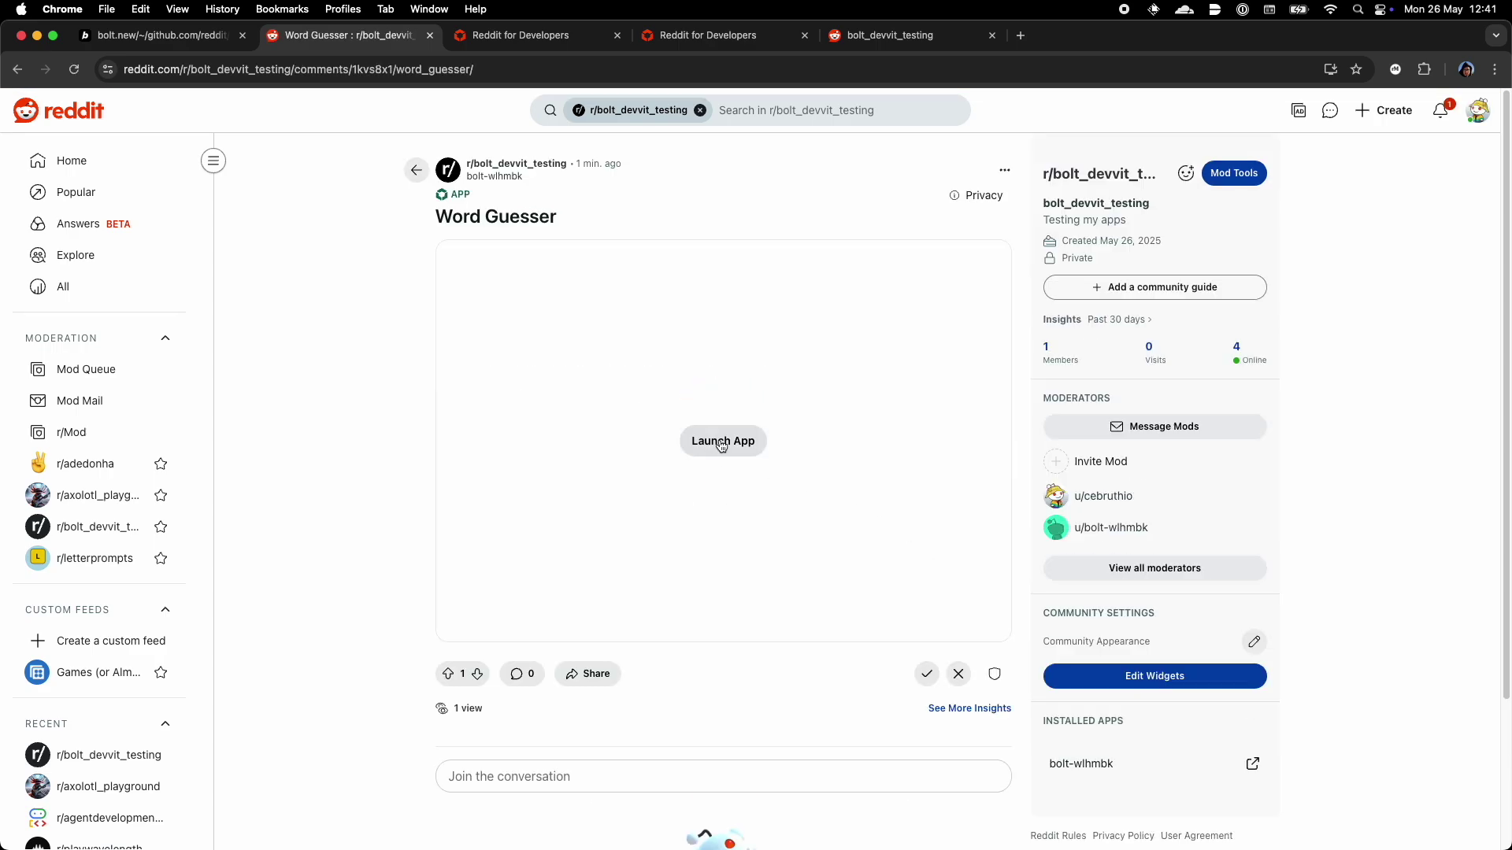
{"action": "left_click", "coordinate": [721, 443]}
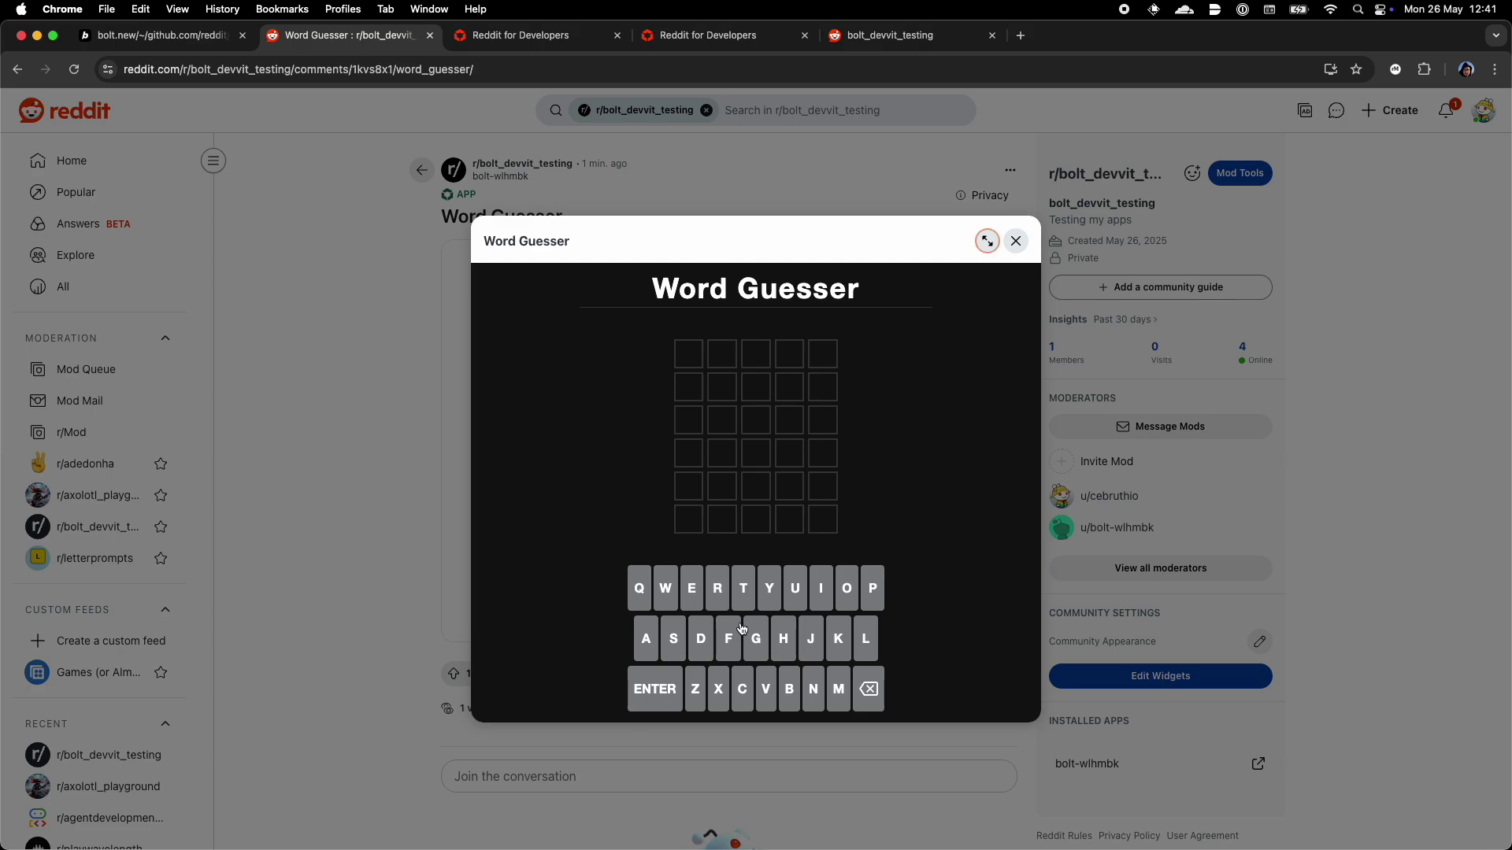
Step: Enter HELLO as the first guess in Word Guesser and submit it
{"action": "left_click", "coordinate": [784, 639]}
{"action": "type", "text": "ello"}
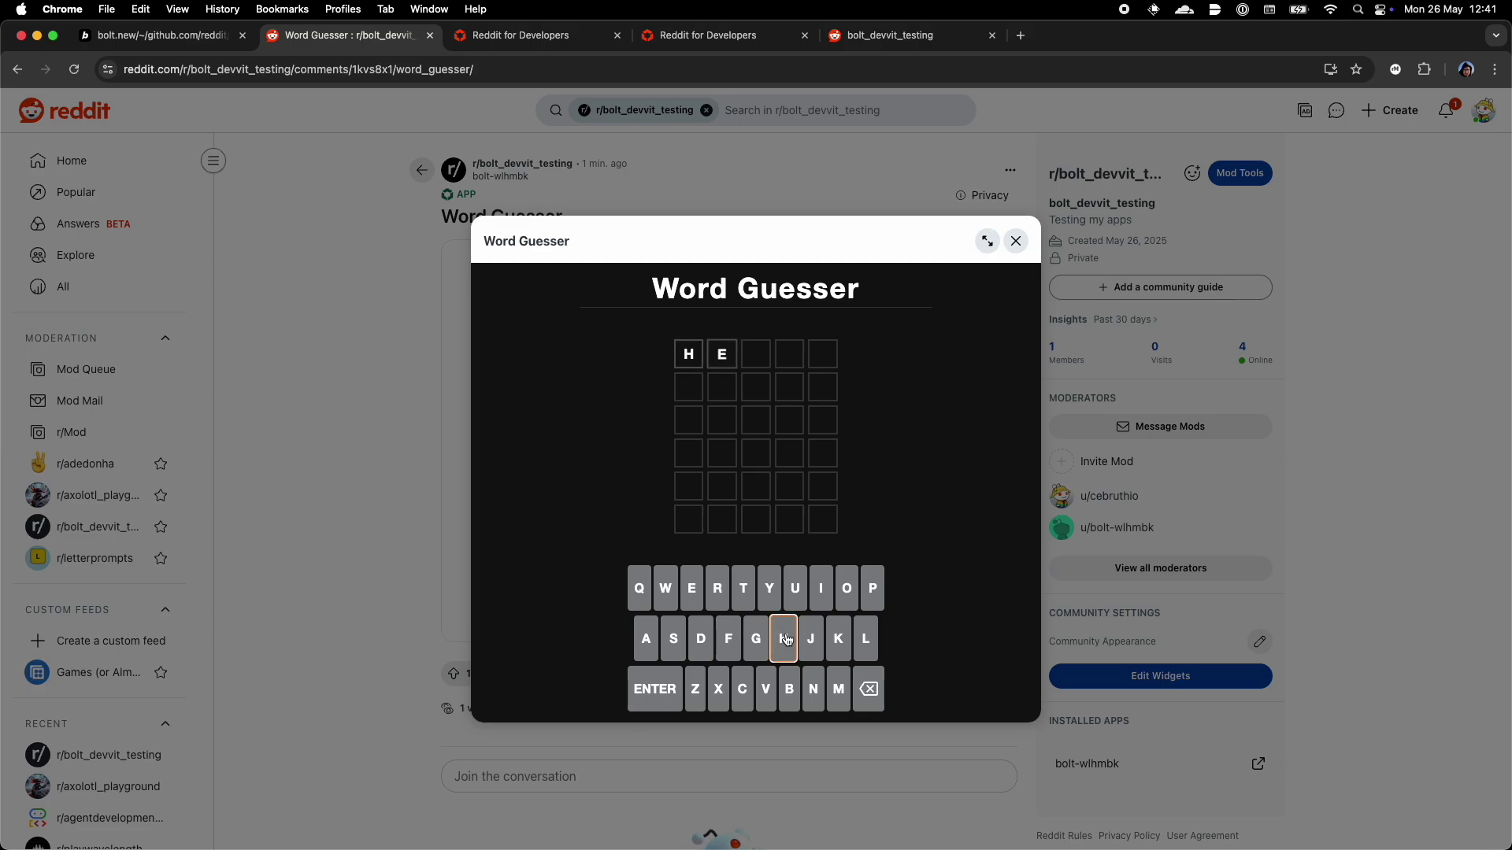
{"action": "key", "text": "Return"}
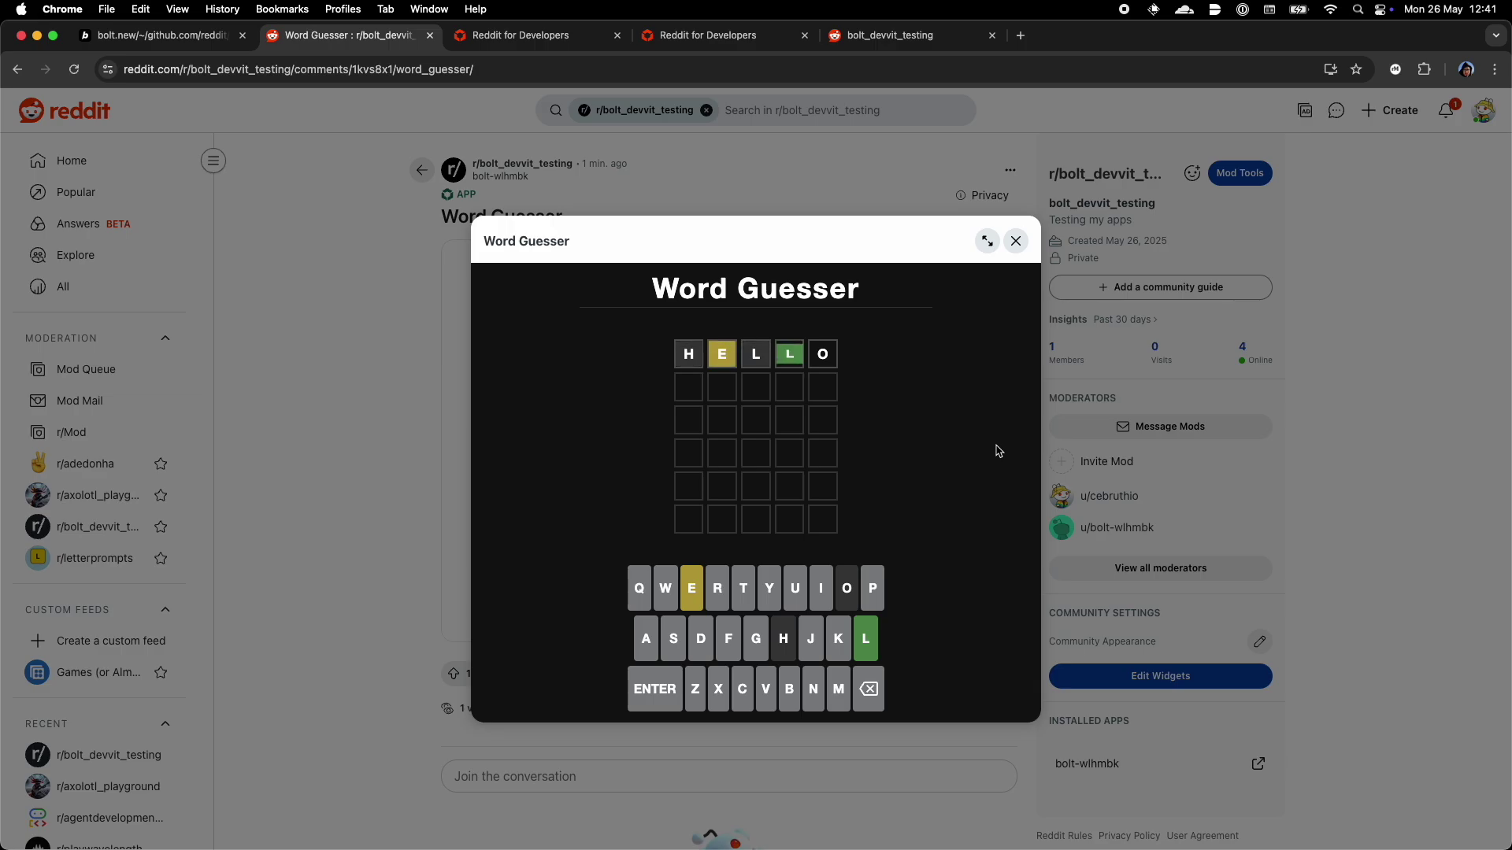
Step: Switch back to Bolt, stop the running dev server and send the chat prompt "Change background color to pink"
{"action": "left_click", "coordinate": [165, 39]}
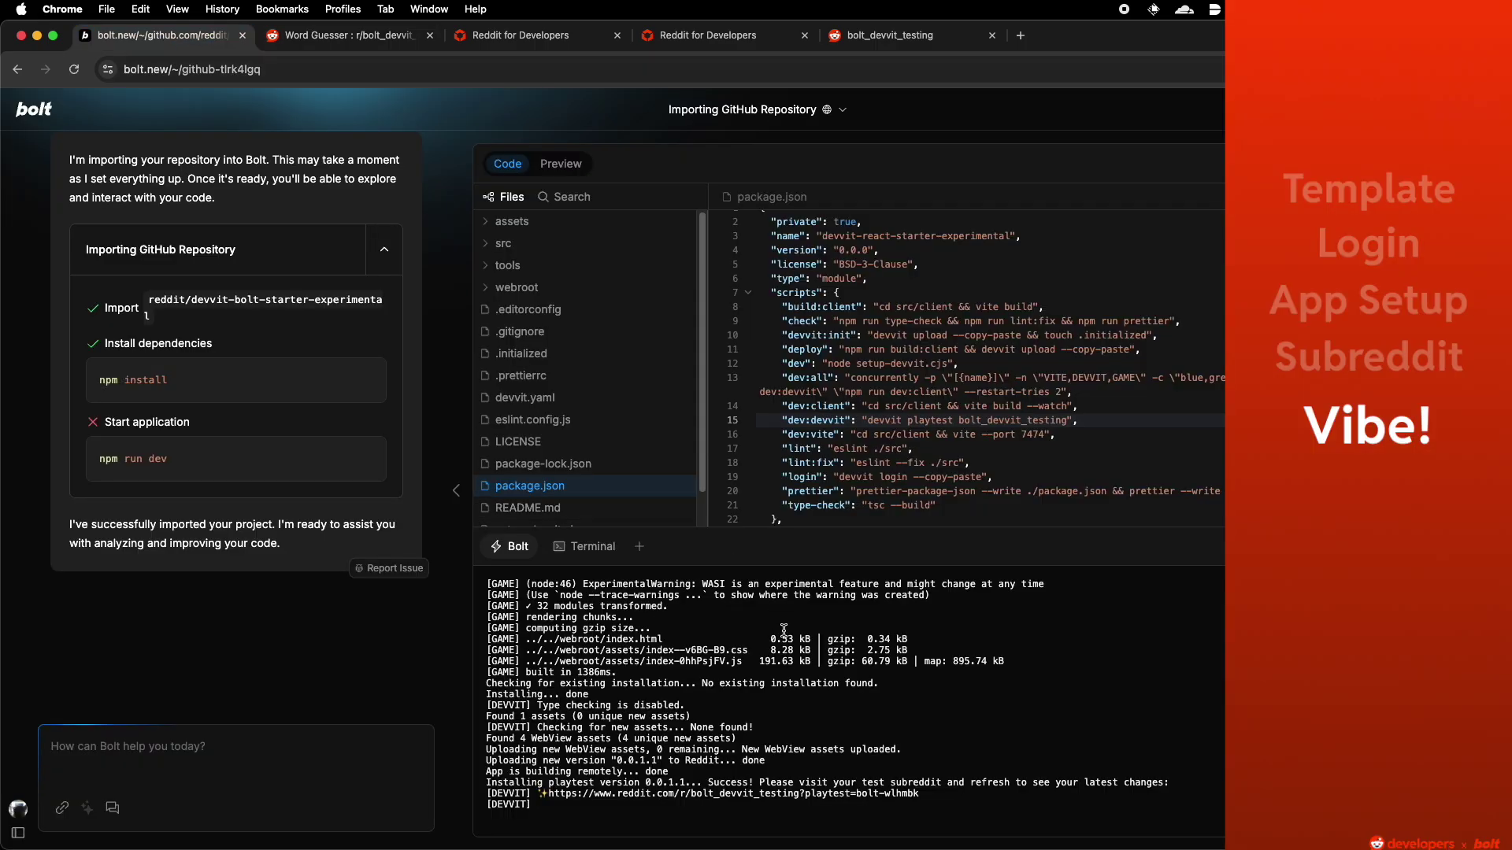
{"action": "left_click", "coordinate": [241, 749]}
{"action": "type", "text": "Change background color to pink"}
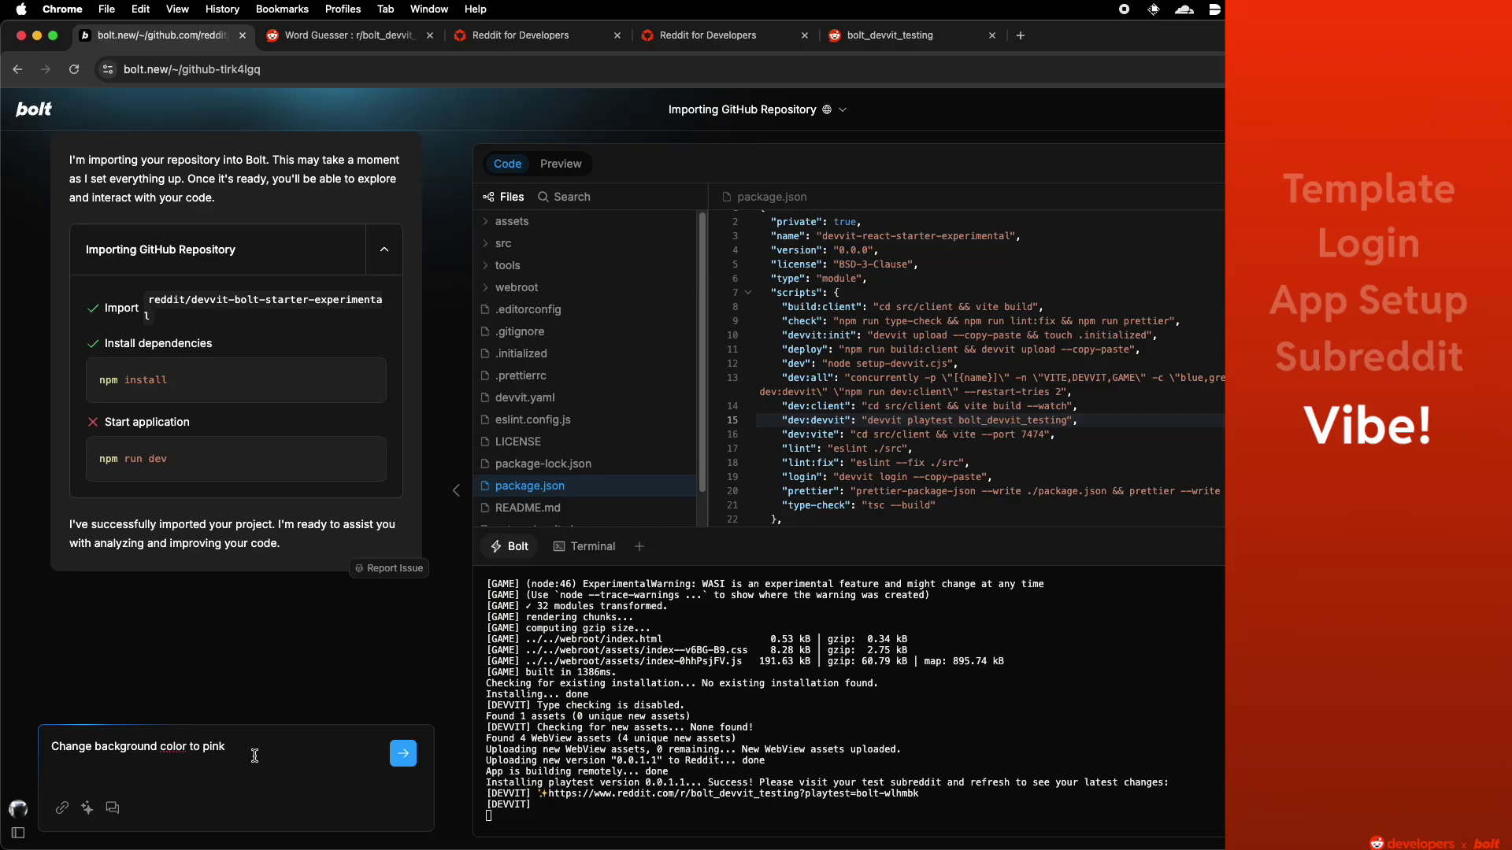
{"action": "key", "text": "ctrl+c"}
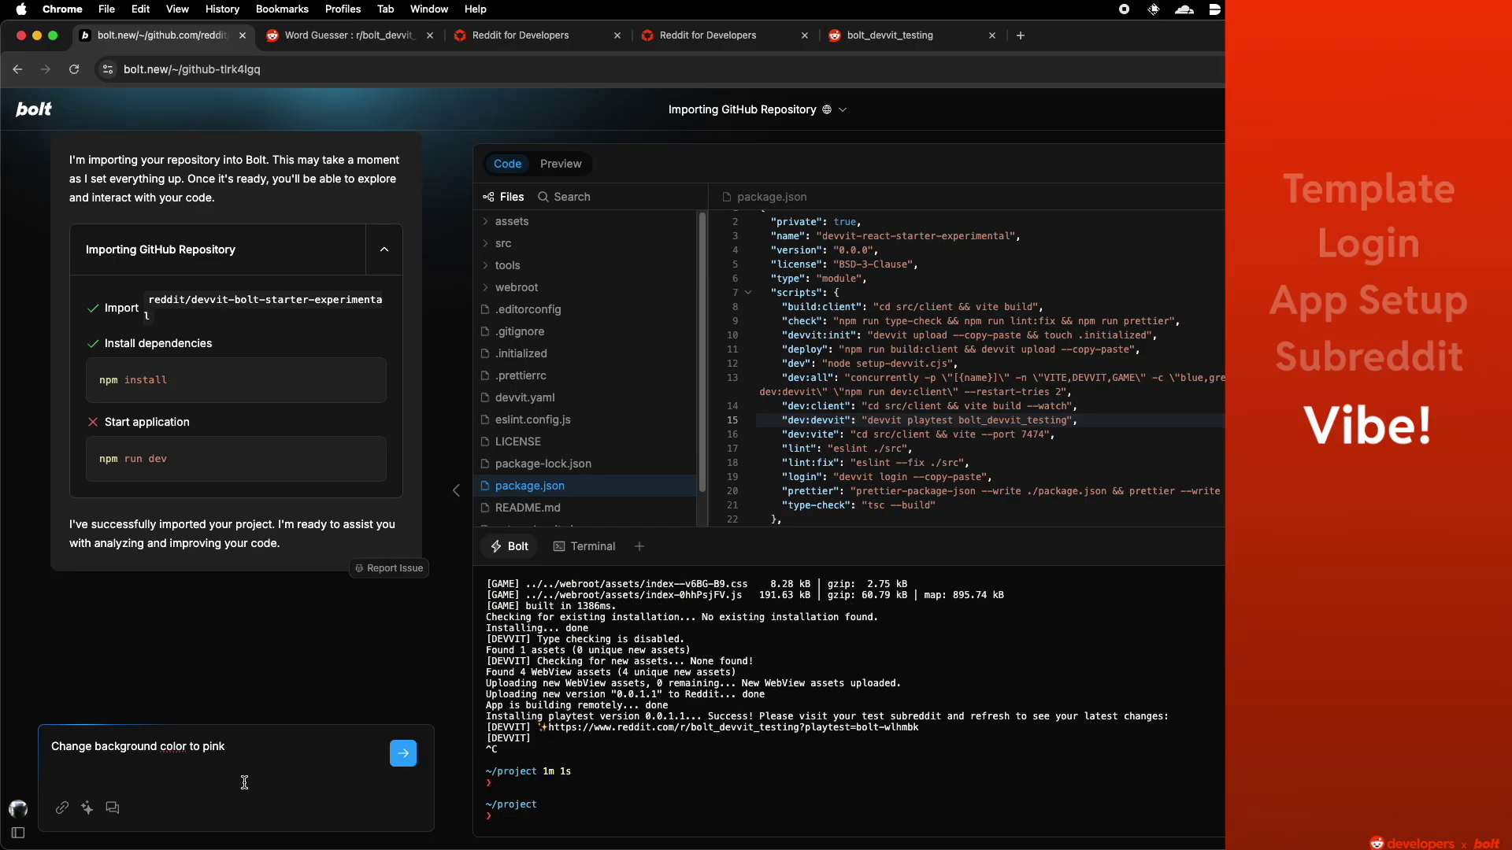
{"action": "left_click", "coordinate": [278, 746]}
{"action": "key", "text": "Return"}
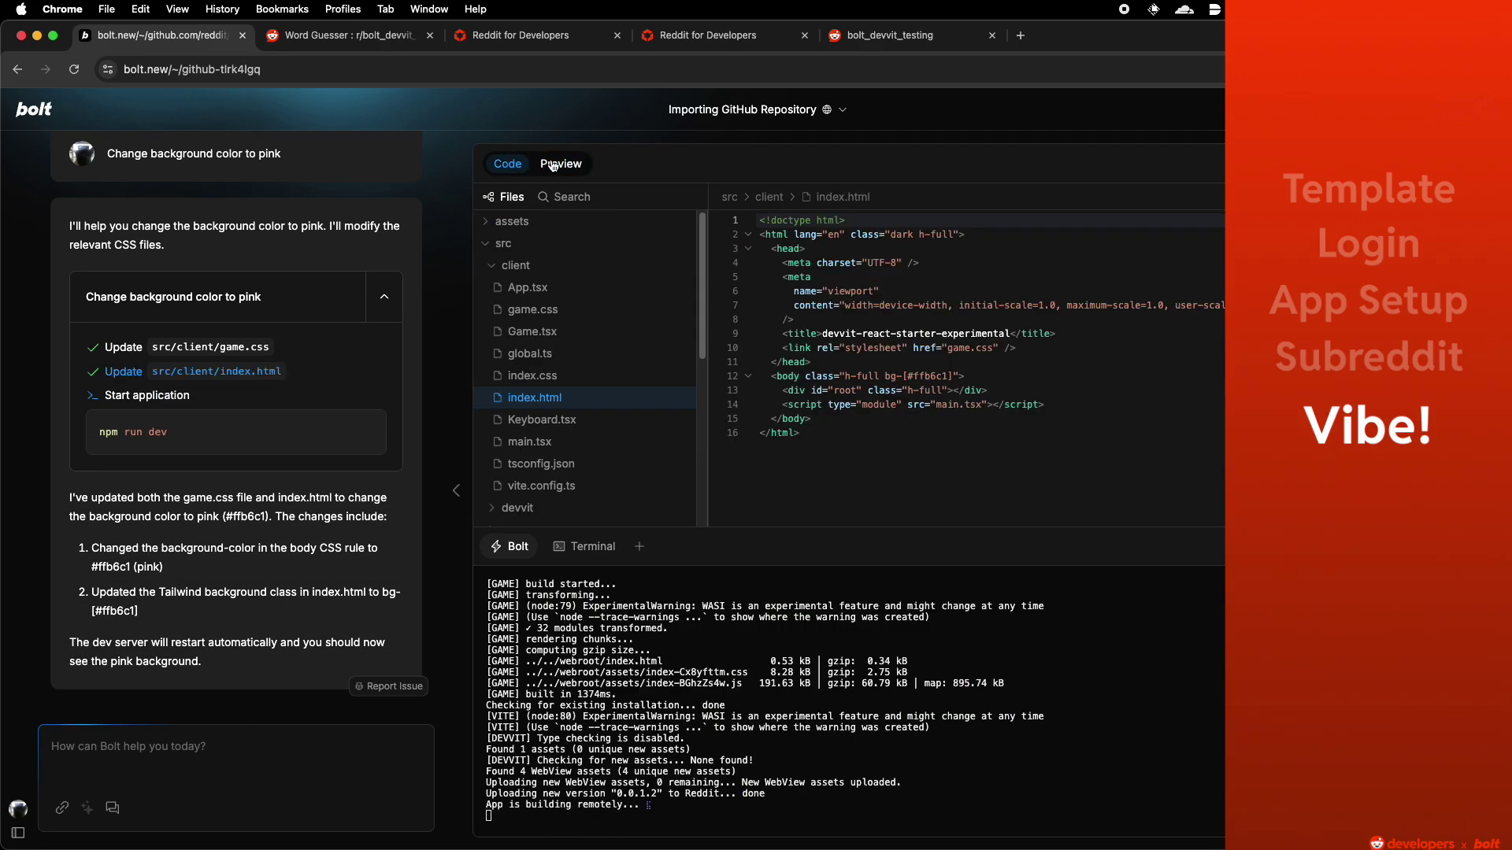
Step: Launch the updated Word Guesser from the new playtest link, submit the guess HELLO and return to Bolt
{"action": "left_click", "coordinate": [682, 793]}
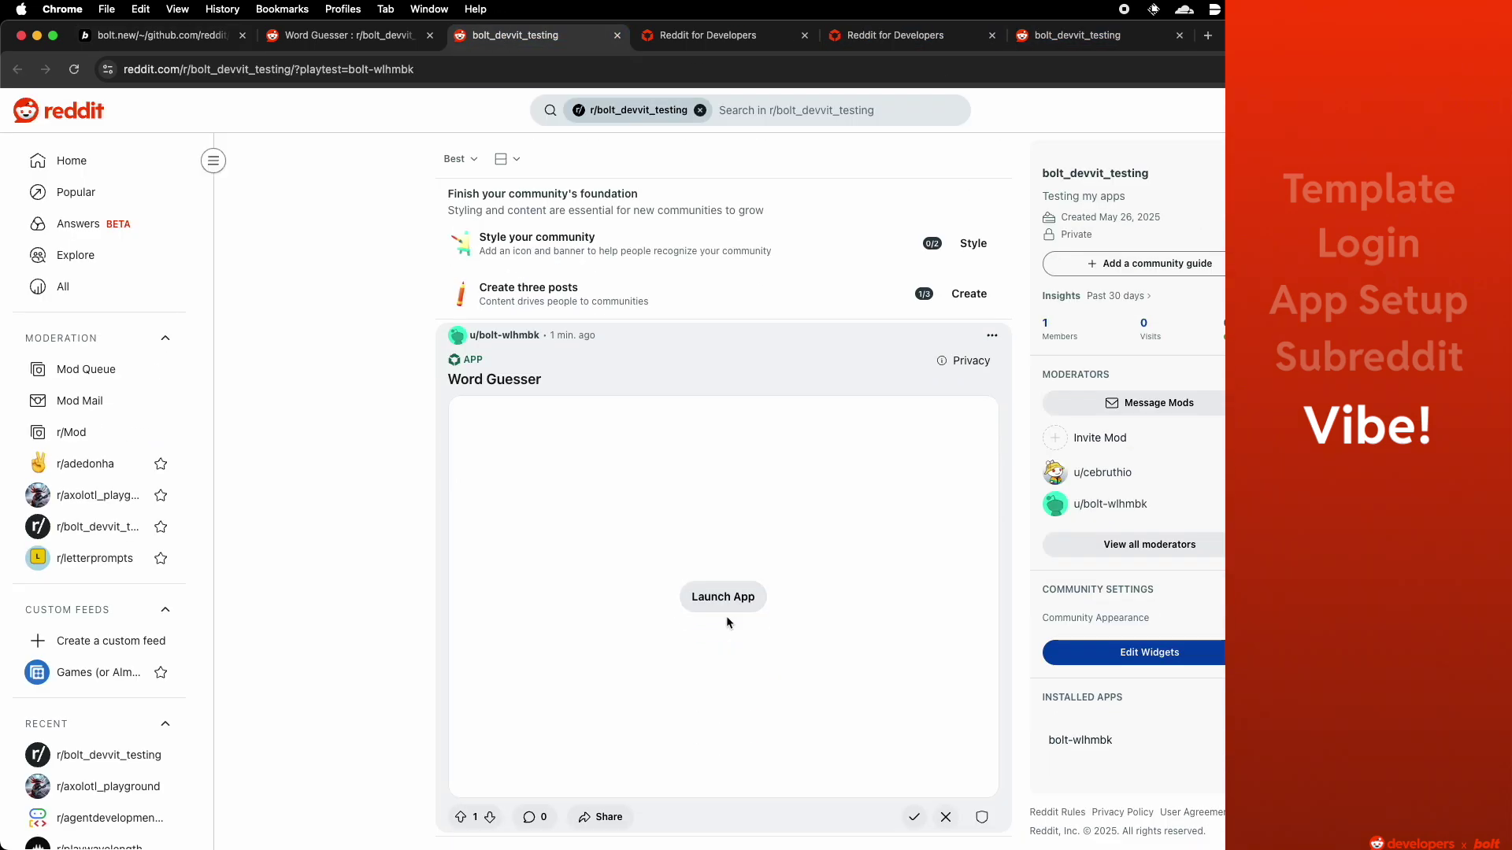
{"action": "left_click", "coordinate": [722, 598]}
{"action": "left_click", "coordinate": [784, 638]}
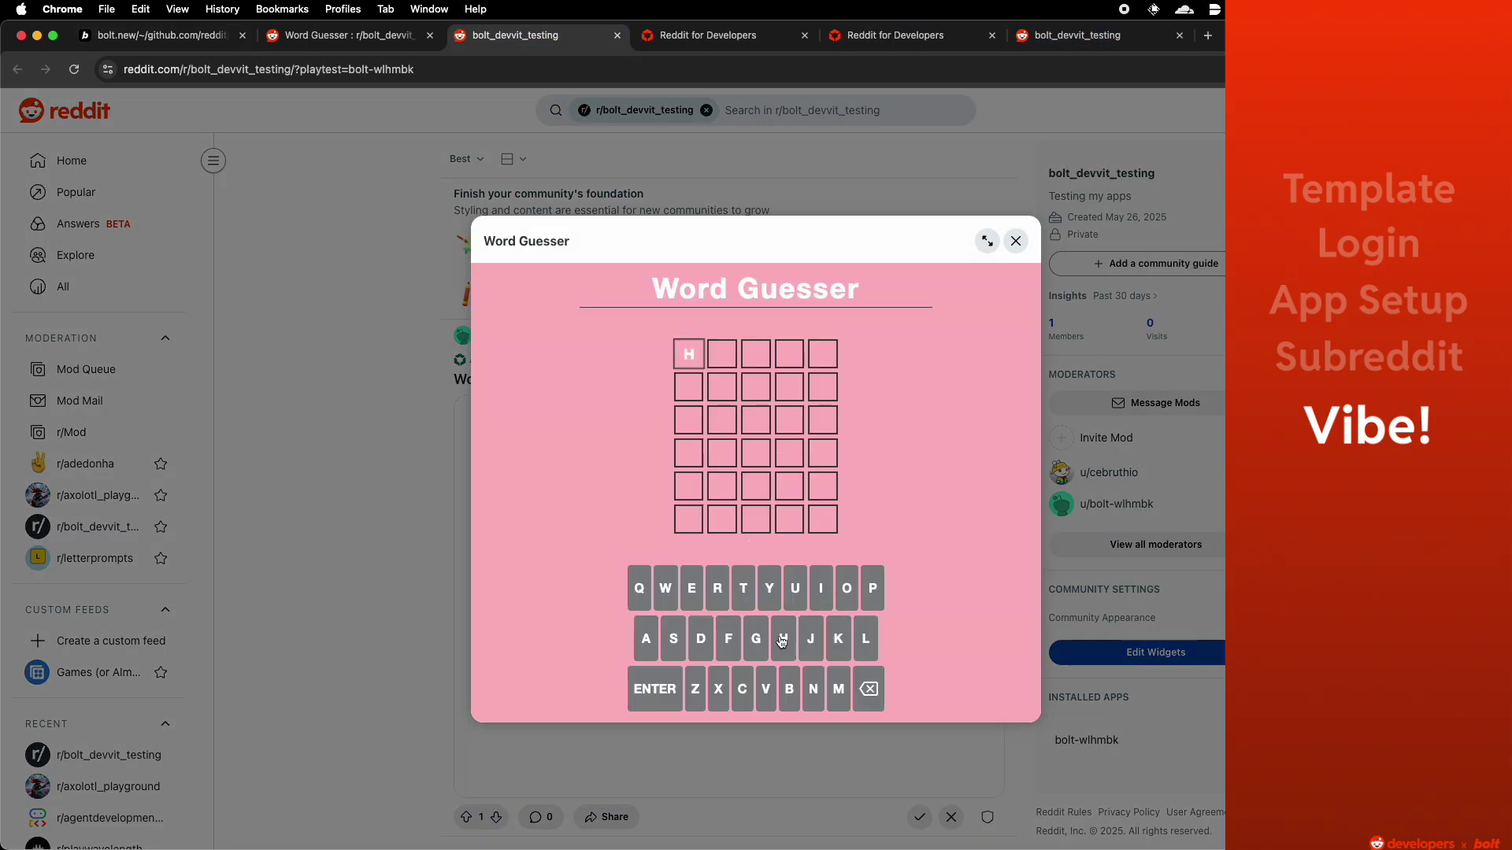
{"action": "left_click", "coordinate": [691, 588]}
{"action": "left_click", "coordinate": [865, 639]}
{"action": "left_click", "coordinate": [866, 639]}
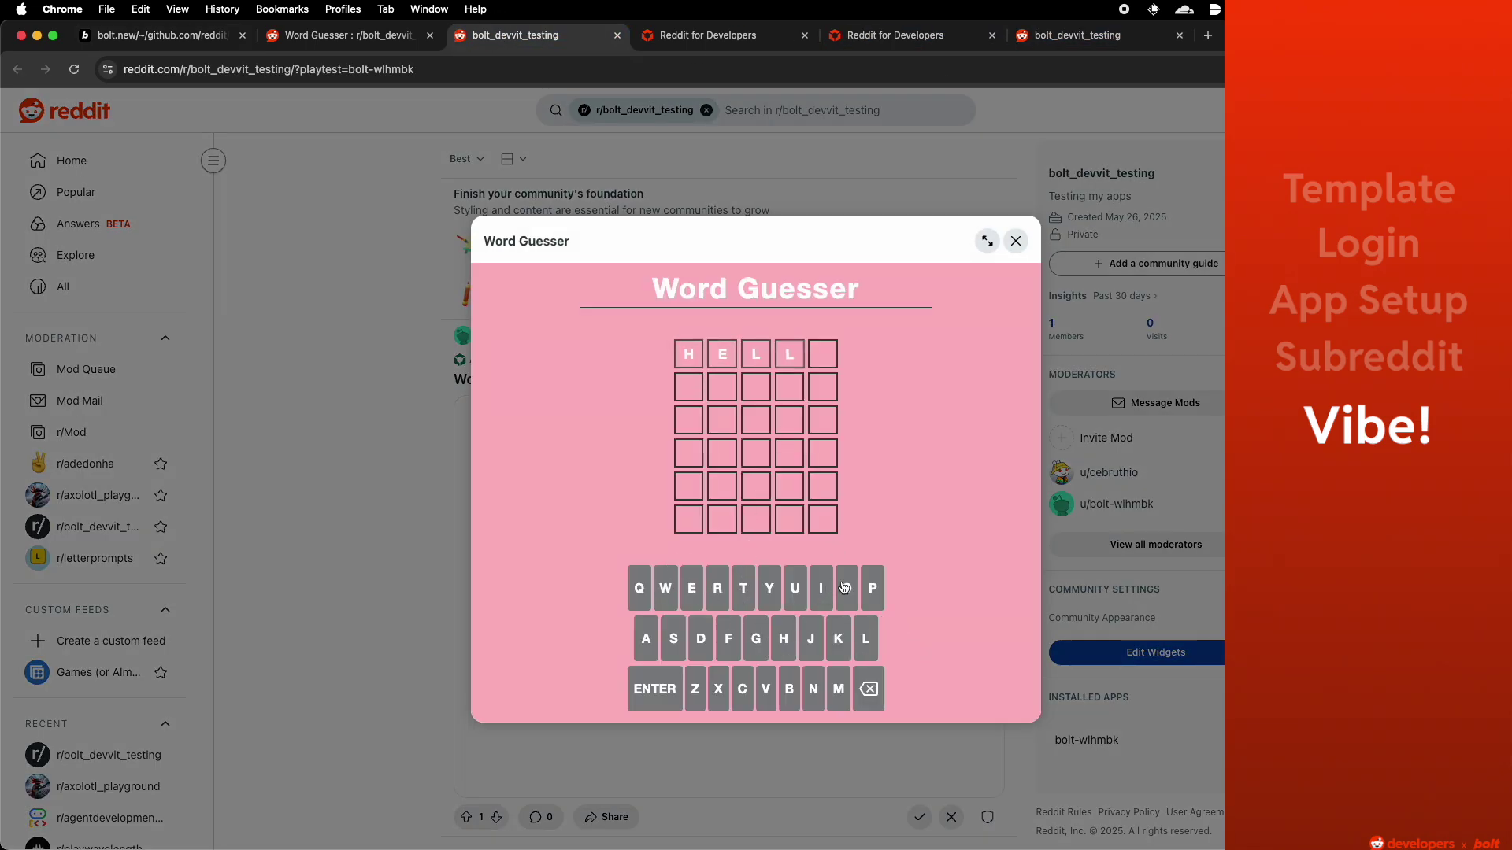
{"action": "left_click", "coordinate": [847, 588]}
{"action": "left_click", "coordinate": [670, 690]}
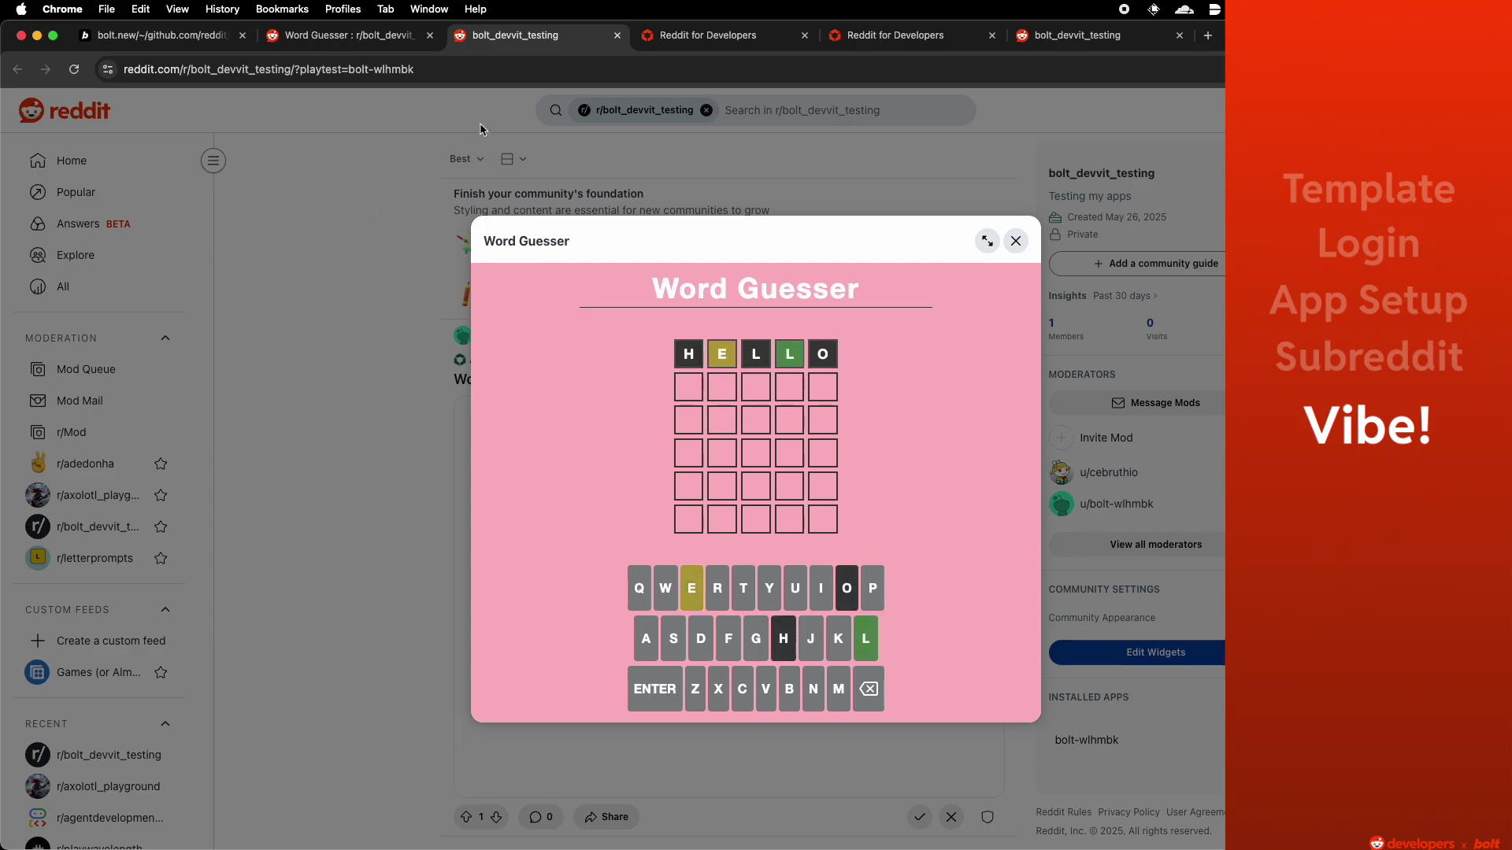
{"action": "left_click", "coordinate": [158, 34]}
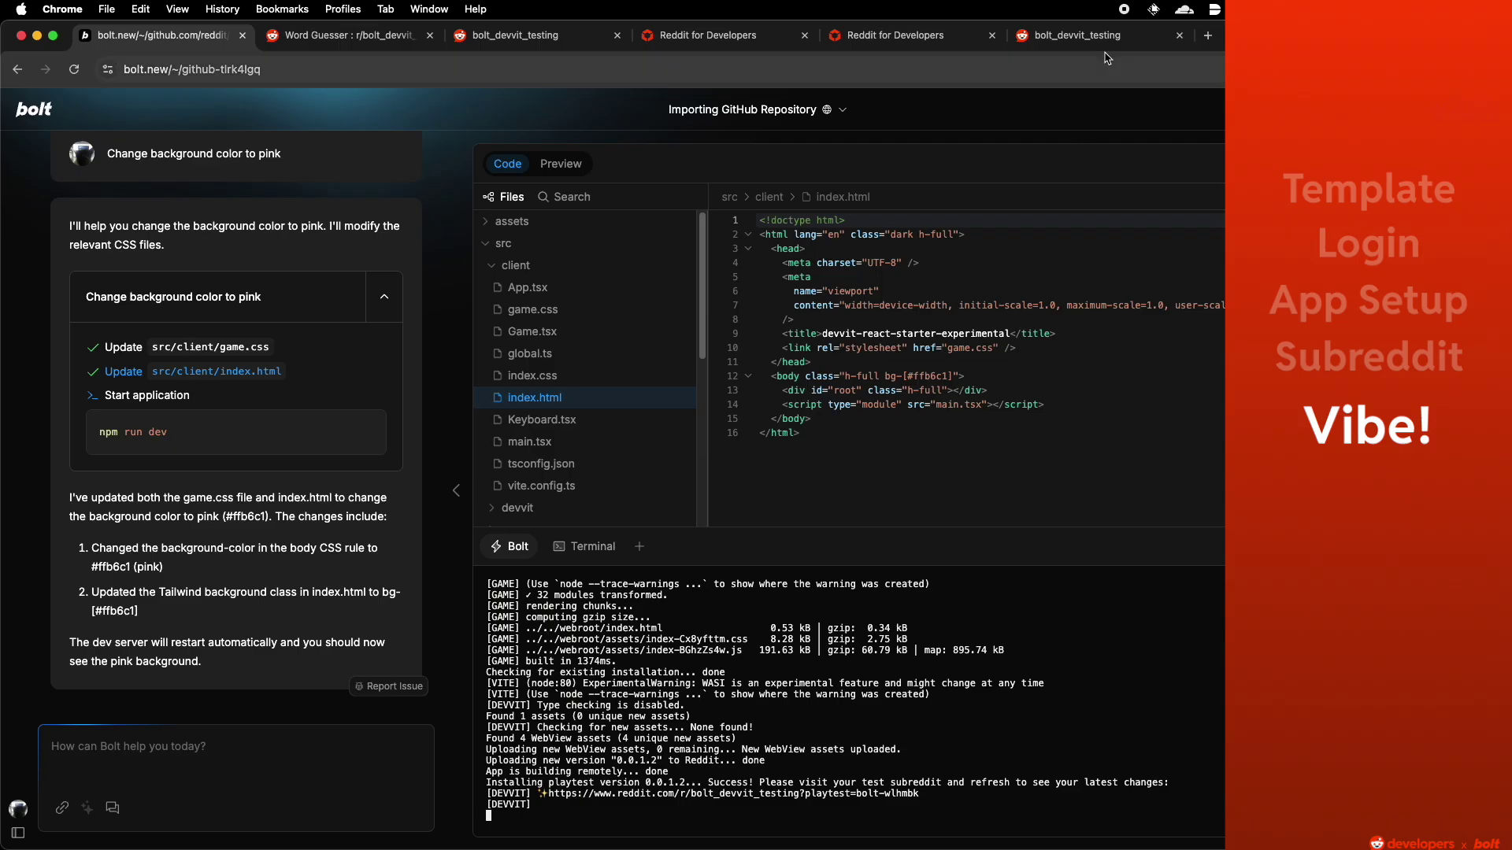